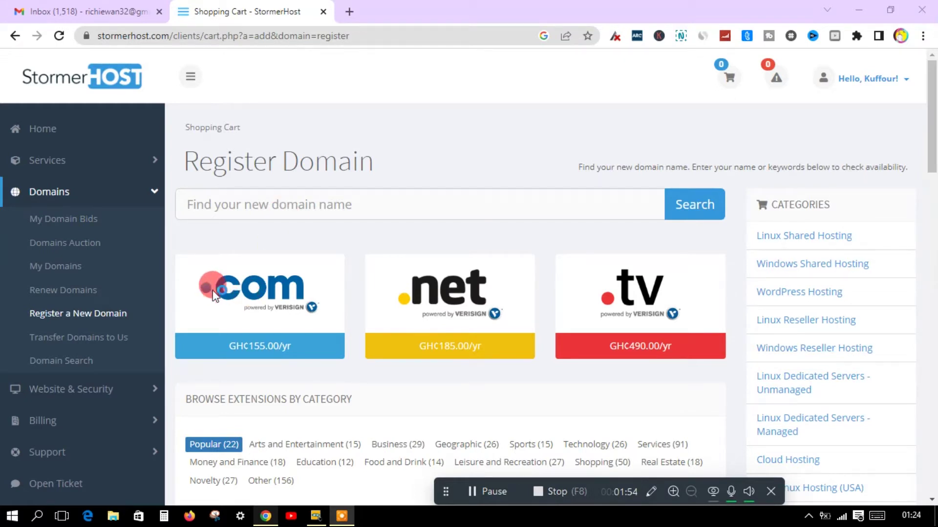
- Check domain availability for the keyword "richie"
{"action": "scroll", "coordinate": [322, 288], "scroll_direction": "down", "scroll_amount": 1}
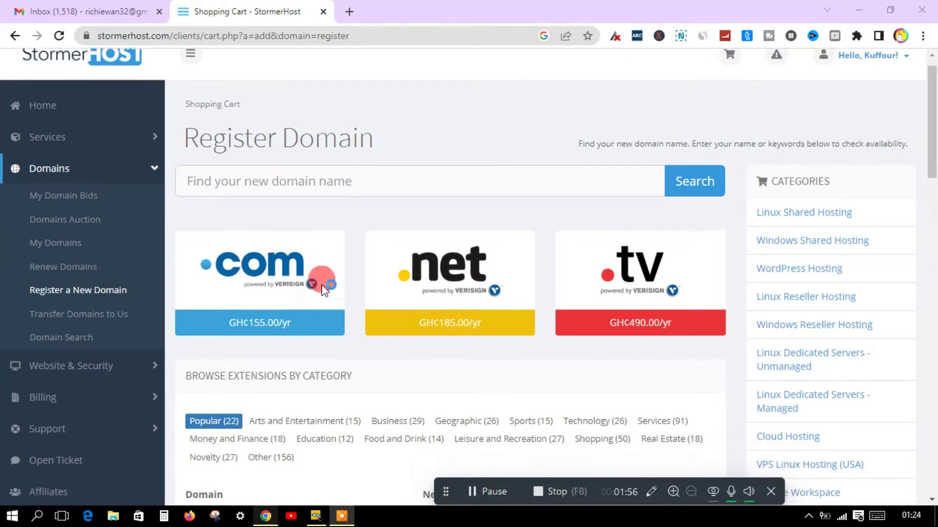
{"action": "scroll", "coordinate": [322, 288], "scroll_direction": "down", "scroll_amount": 5}
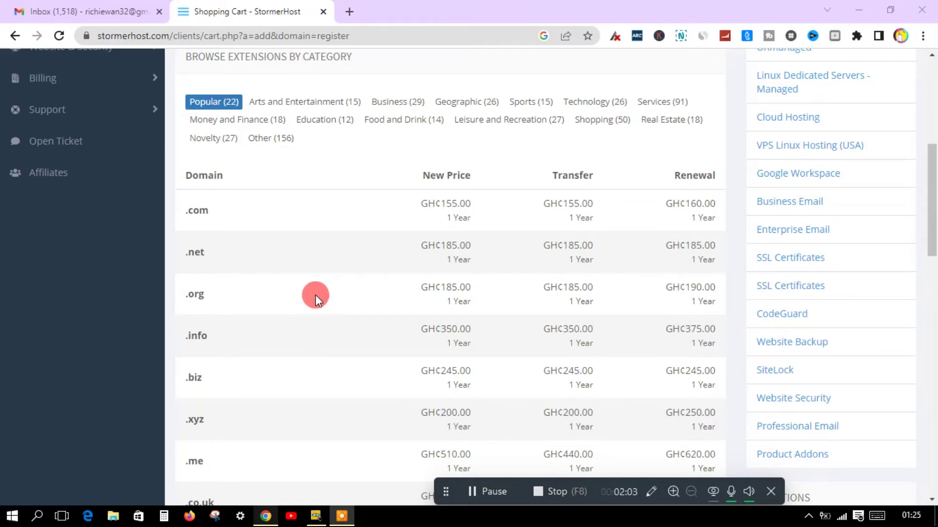
{"action": "scroll", "coordinate": [316, 313], "scroll_direction": "up", "scroll_amount": 5}
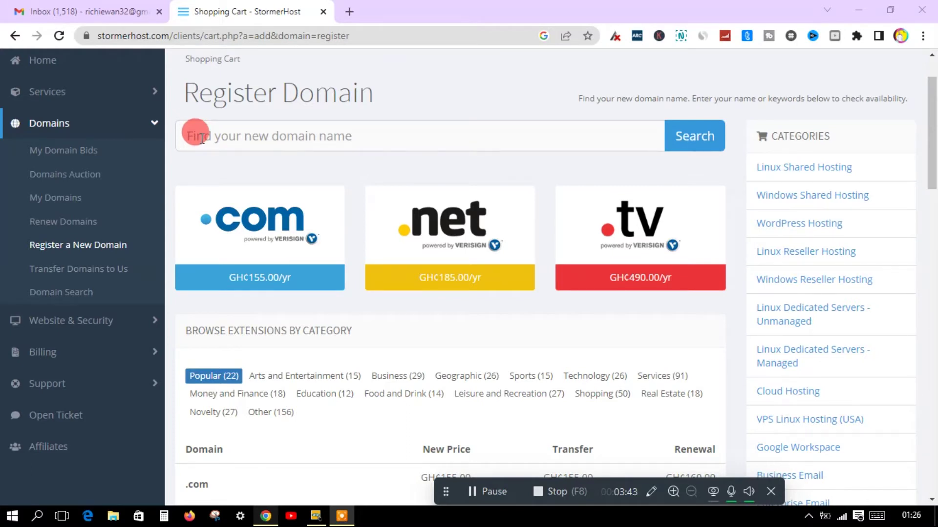
{"action": "left_click", "coordinate": [210, 142]}
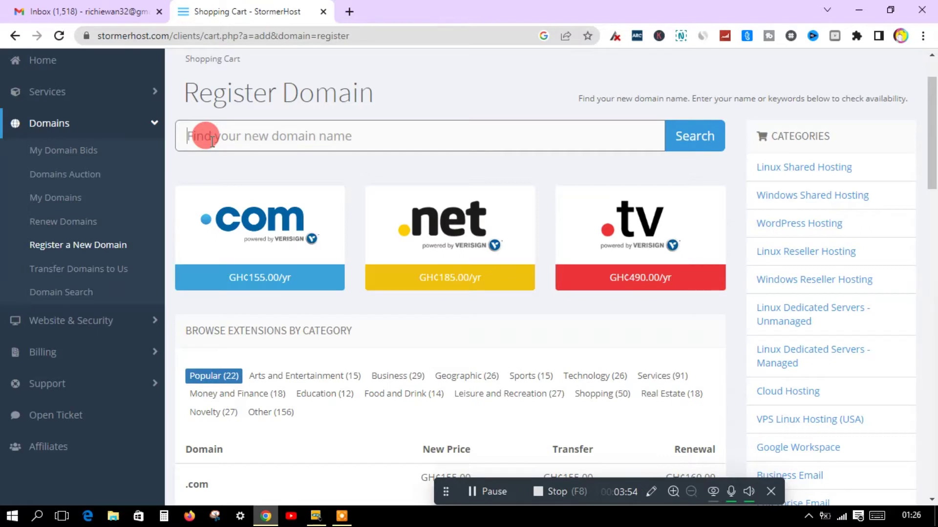
{"action": "type", "text": "rich"}
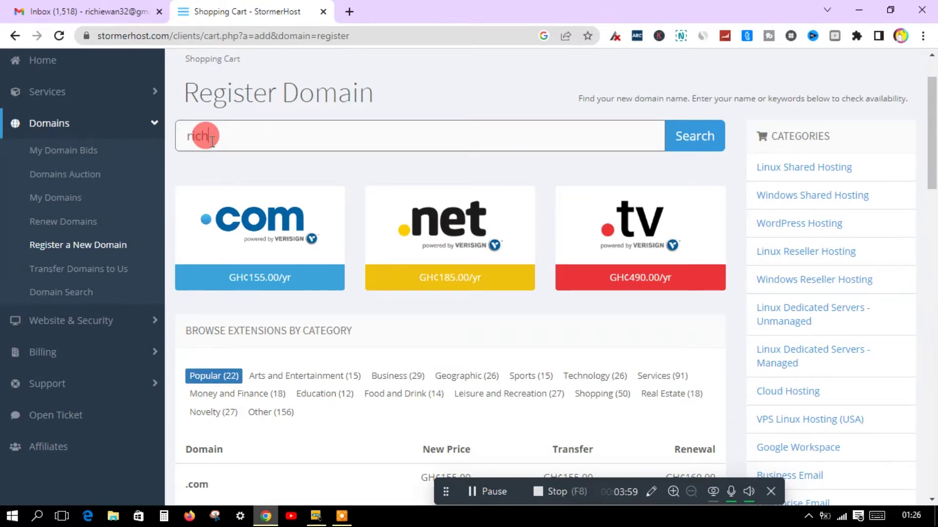
{"action": "type", "text": "ie"}
{"action": "left_click", "coordinate": [701, 138]}
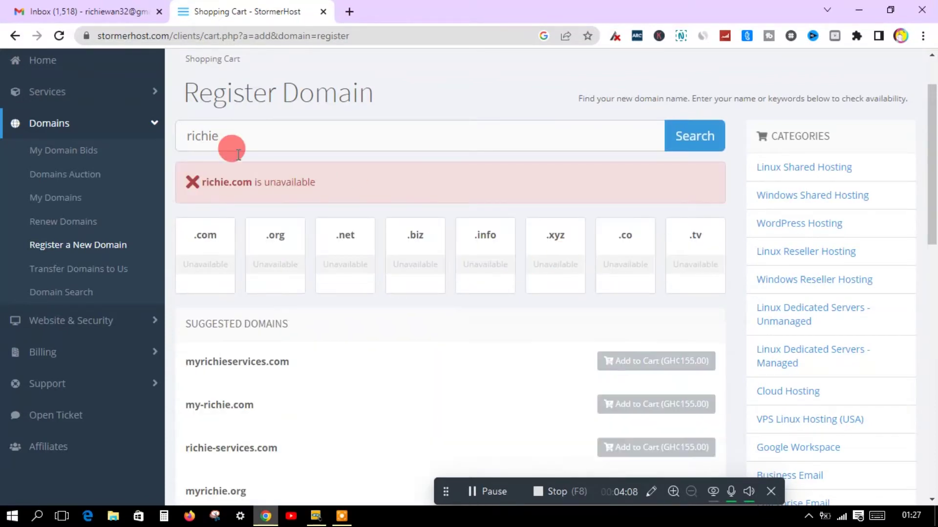
- Replace the domain search keyword with "cryptoghana" and check its availability
{"action": "left_click", "coordinate": [205, 140]}
{"action": "key", "text": "ctrl+a"}
{"action": "key", "text": "BackSpace"}
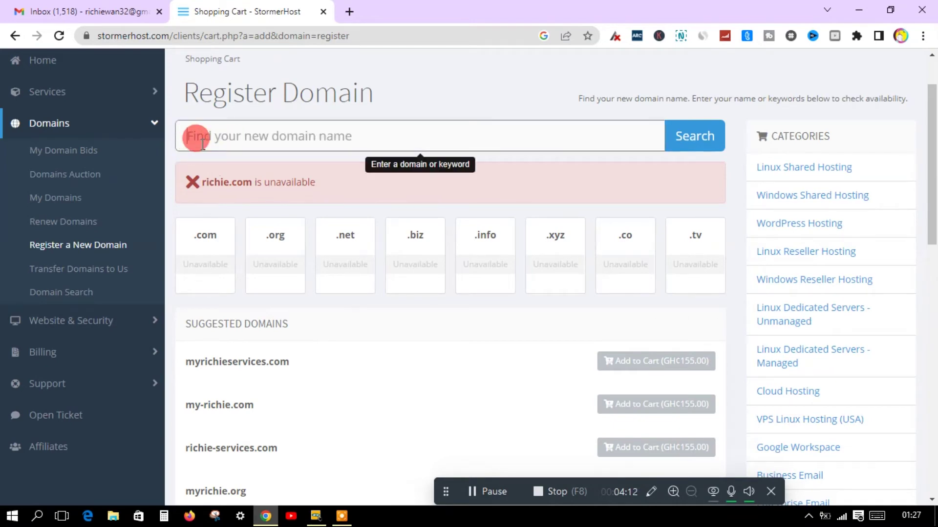
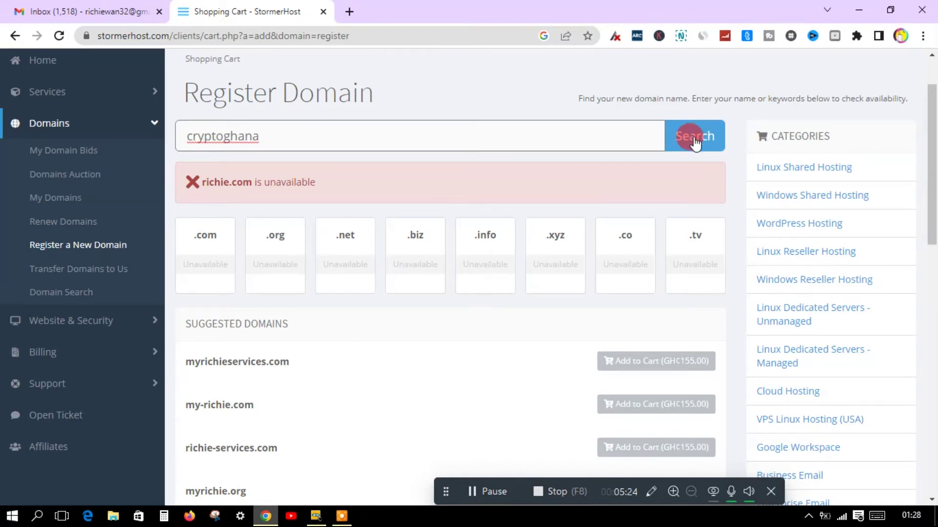
{"action": "left_click", "coordinate": [694, 137]}
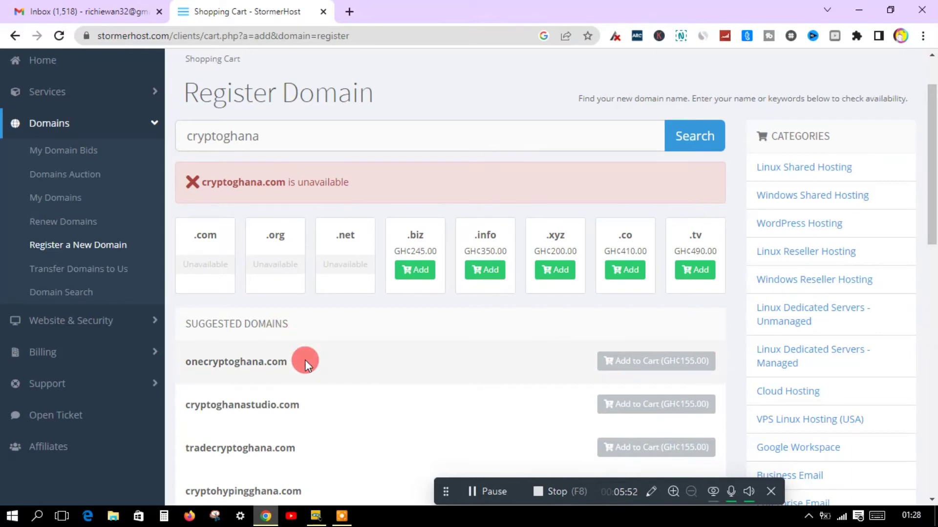
- Add the suggested domain allcryptoghana.com to the cart and proceed to its domain configuration
{"action": "scroll", "coordinate": [304, 360], "scroll_direction": "down", "scroll_amount": 1}
{"action": "scroll", "coordinate": [305, 360], "scroll_direction": "down", "scroll_amount": 2}
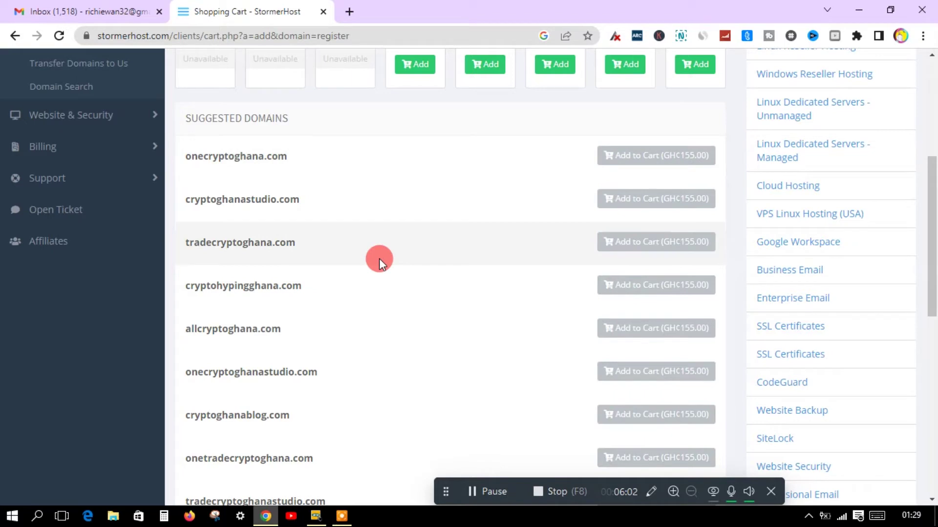
{"action": "scroll", "coordinate": [379, 259], "scroll_direction": "down", "scroll_amount": 1}
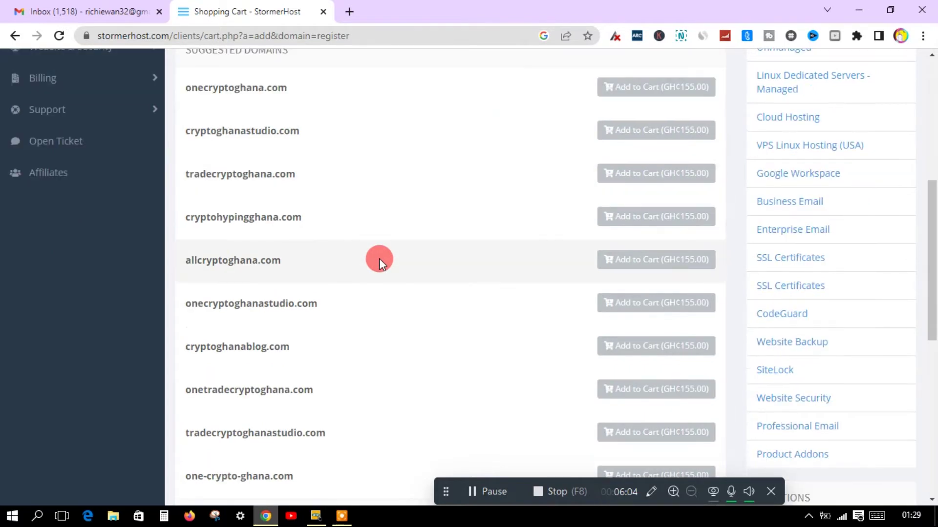
{"action": "scroll", "coordinate": [379, 259], "scroll_direction": "down", "scroll_amount": 1}
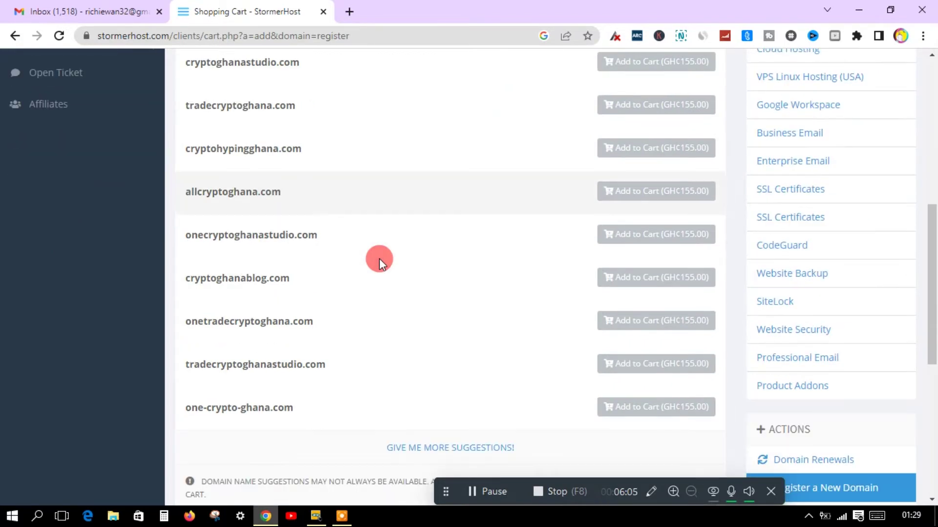
{"action": "left_click", "coordinate": [642, 196]}
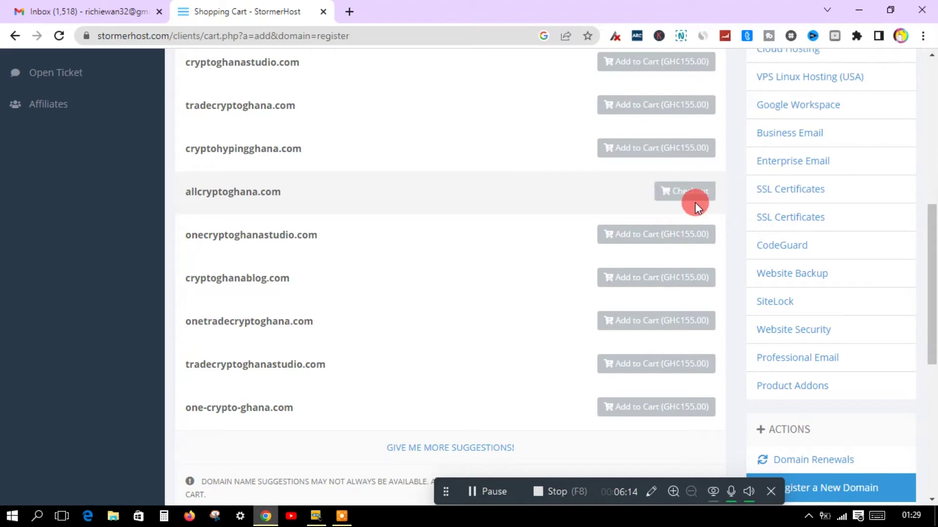
{"action": "scroll", "coordinate": [695, 203], "scroll_direction": "up", "scroll_amount": 4}
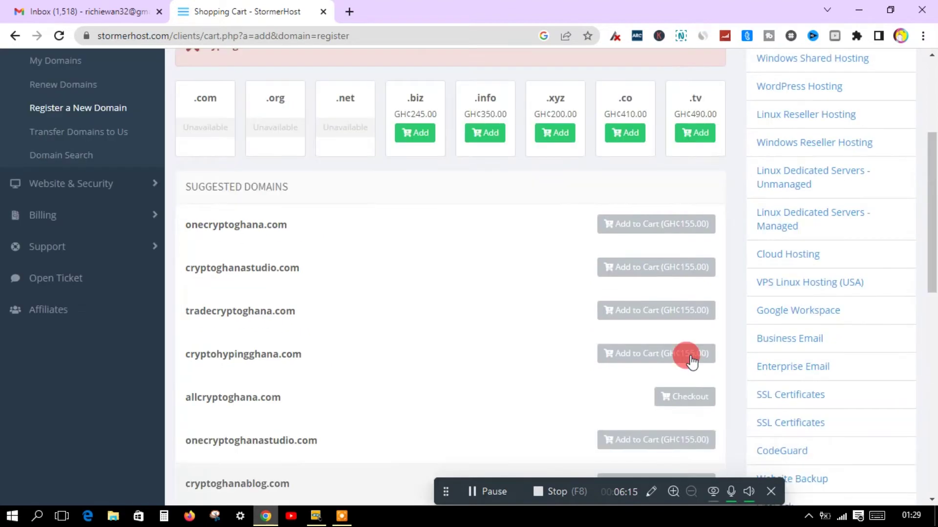
{"action": "left_click", "coordinate": [673, 397]}
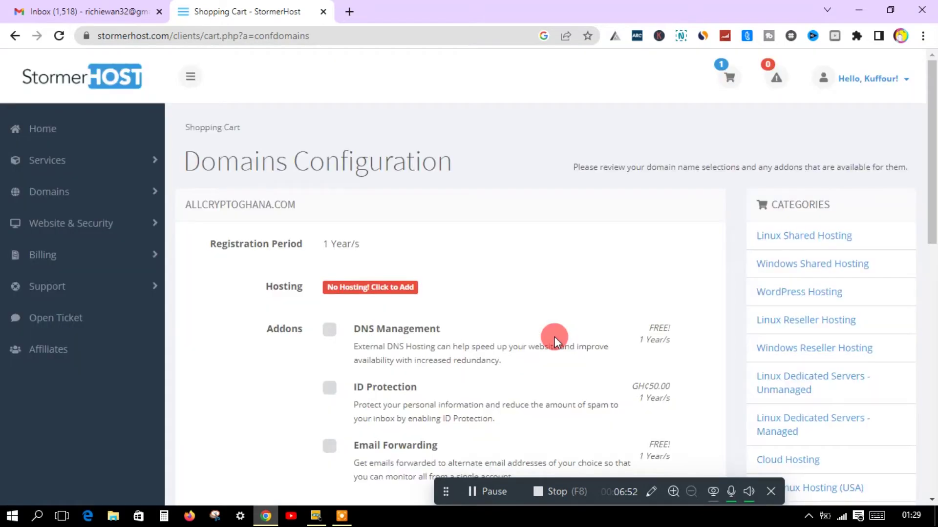
- Enable the DNS Management, Email Forwarding and ID Protection addons for allcryptoghana.com
{"action": "scroll", "coordinate": [430, 267], "scroll_direction": "down", "scroll_amount": 3}
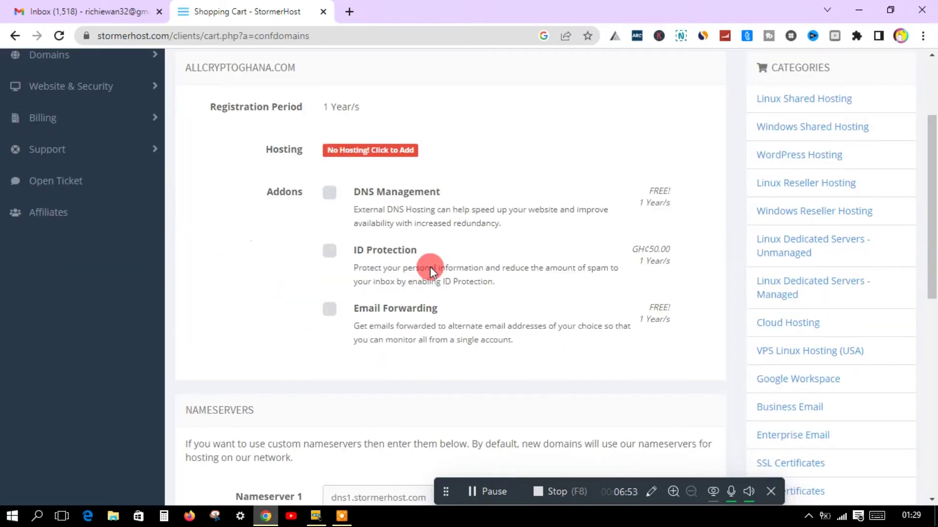
{"action": "left_click", "coordinate": [334, 197]}
{"action": "left_click", "coordinate": [334, 196]}
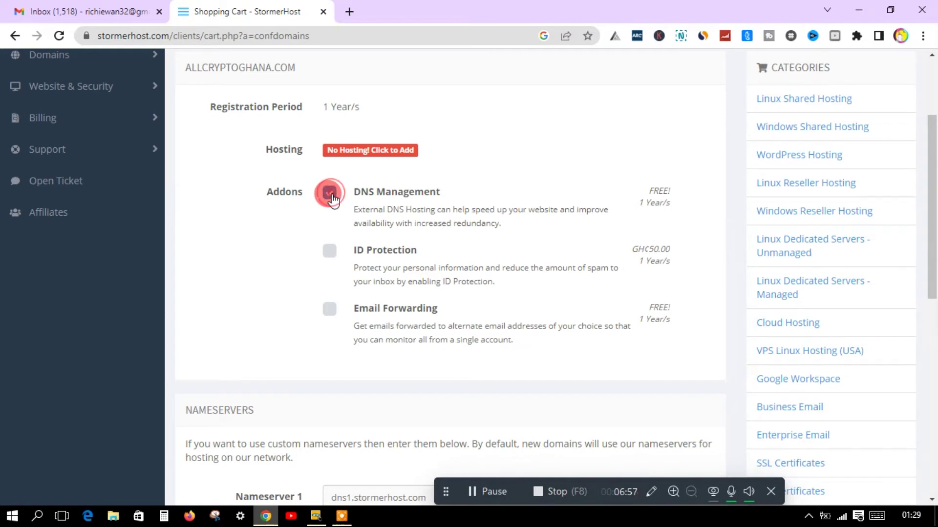
{"action": "left_click", "coordinate": [330, 316]}
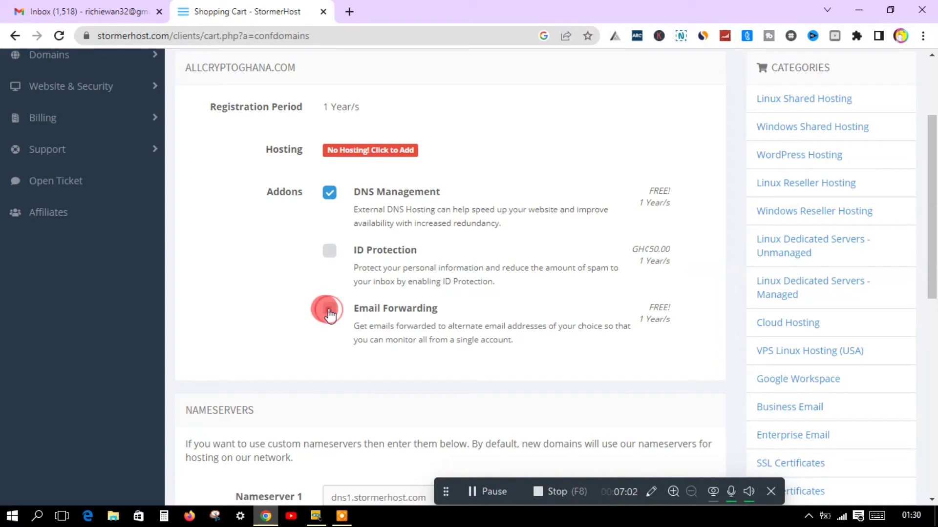
{"action": "left_click", "coordinate": [328, 316]}
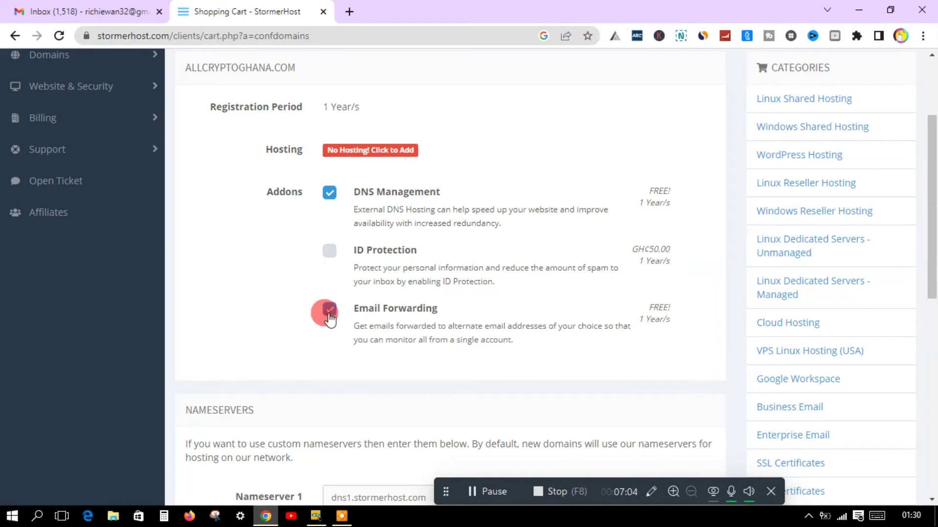
{"action": "left_click", "coordinate": [332, 254]}
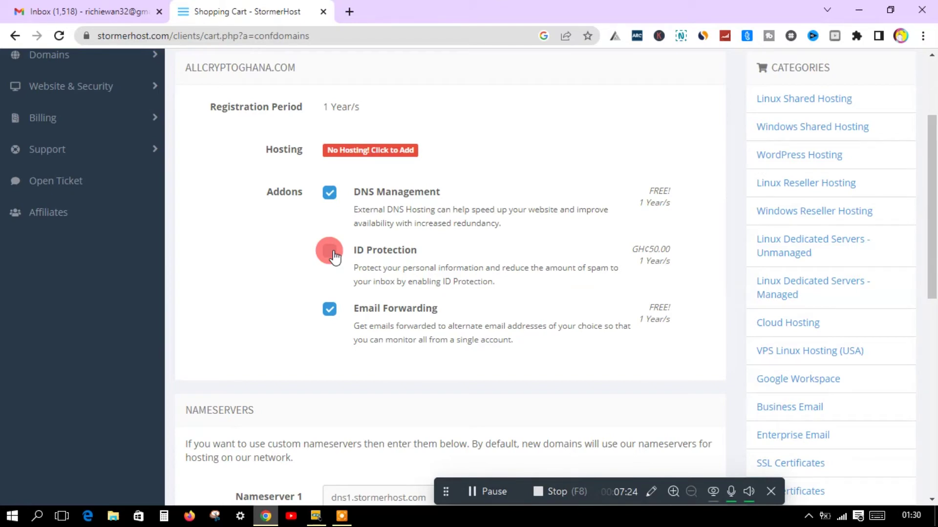
{"action": "left_click", "coordinate": [330, 251]}
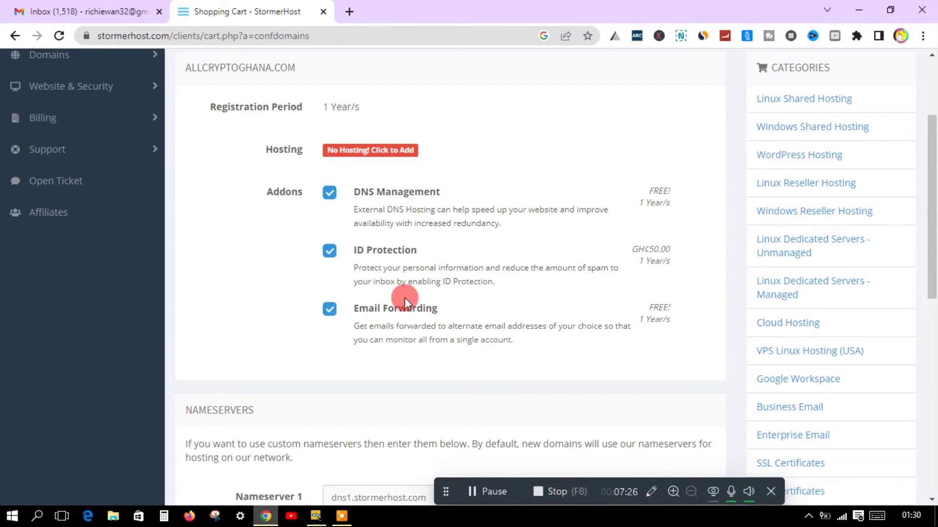
- Keep the default nameservers dns1.stormerhost.com and dns2.stormerhost.com and continue to the order review
{"action": "scroll", "coordinate": [404, 298], "scroll_direction": "down", "scroll_amount": 1}
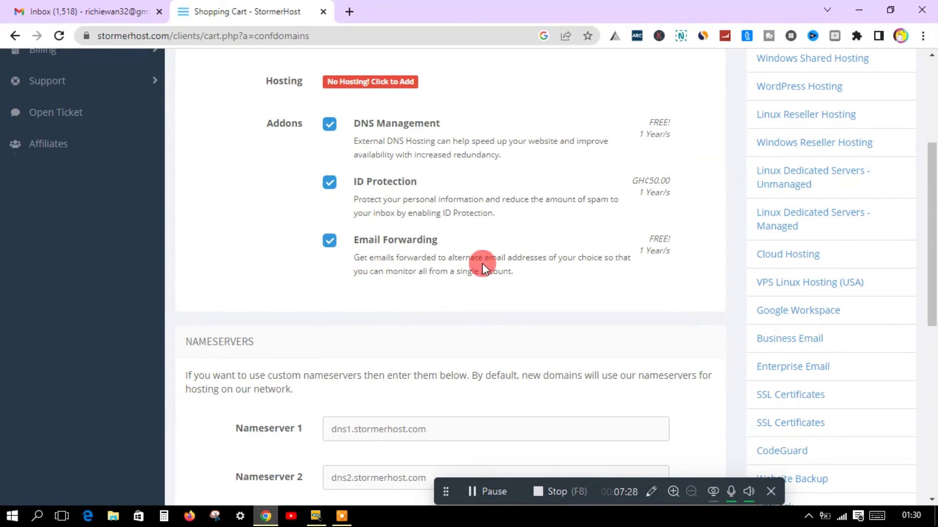
{"action": "scroll", "coordinate": [481, 264], "scroll_direction": "down", "scroll_amount": 3}
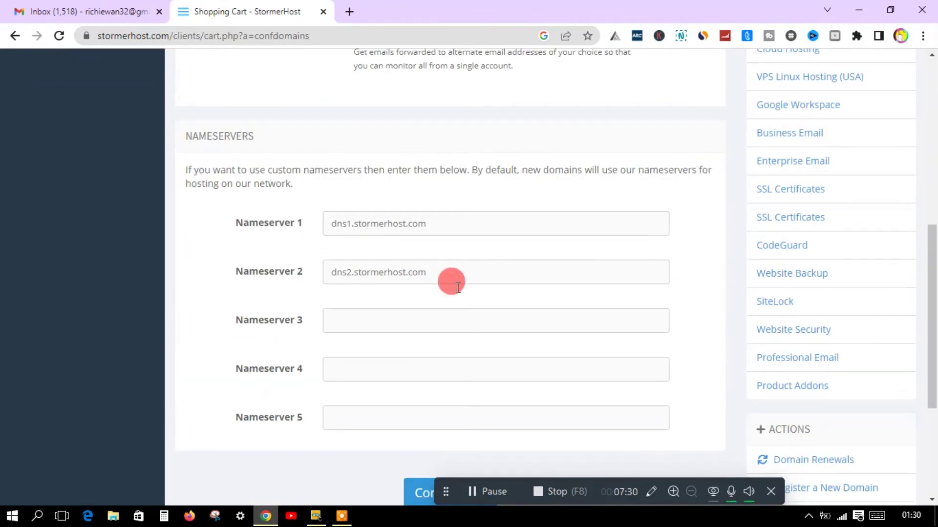
{"action": "scroll", "coordinate": [456, 288], "scroll_direction": "down", "scroll_amount": 3}
{"action": "scroll", "coordinate": [443, 293], "scroll_direction": "up", "scroll_amount": 5}
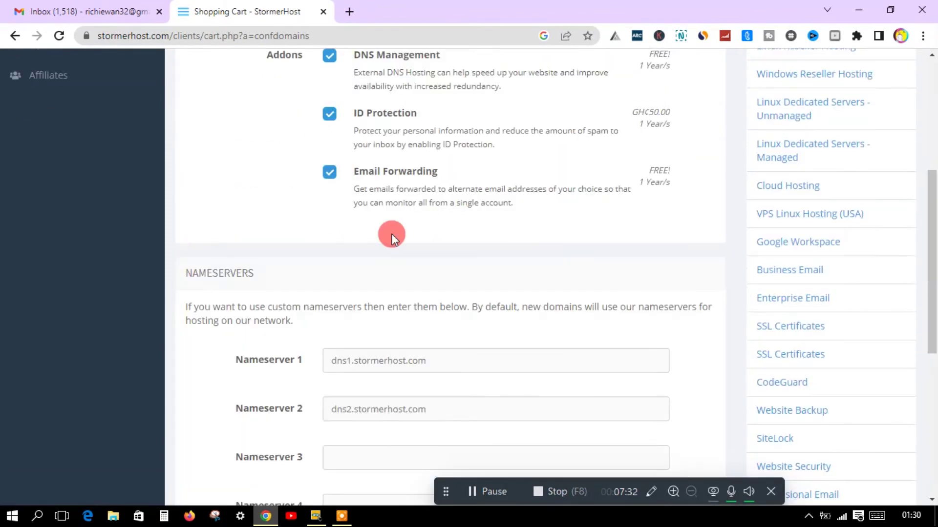
{"action": "scroll", "coordinate": [401, 255], "scroll_direction": "down", "scroll_amount": 2}
{"action": "scroll", "coordinate": [375, 249], "scroll_direction": "down", "scroll_amount": 3}
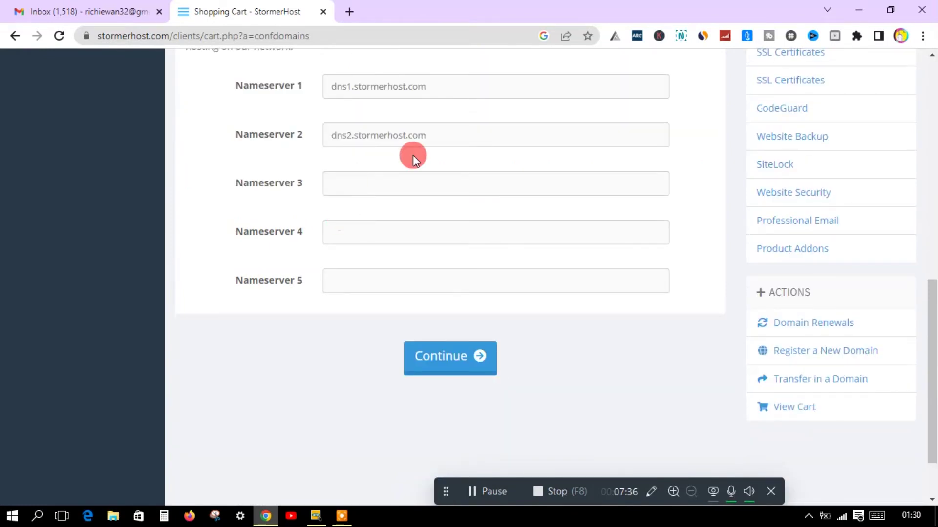
{"action": "scroll", "coordinate": [415, 274], "scroll_direction": "up", "scroll_amount": 1}
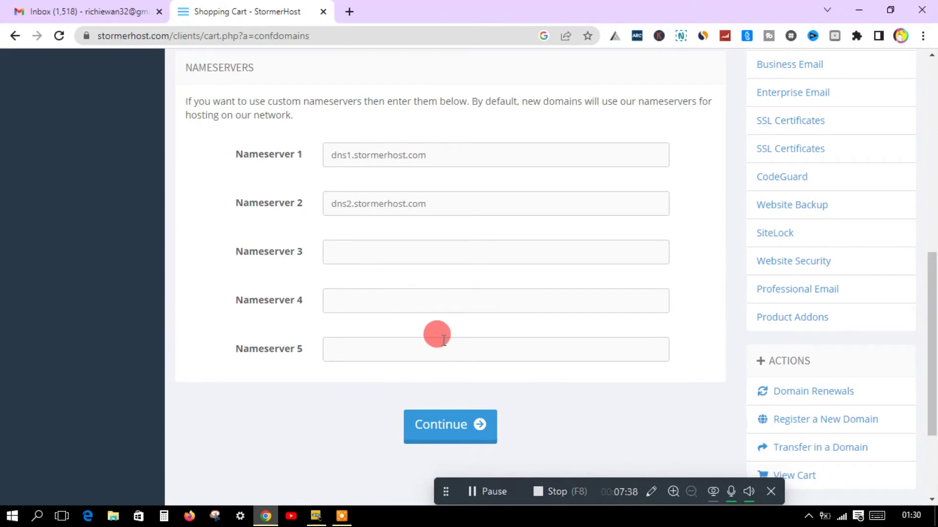
{"action": "scroll", "coordinate": [444, 337], "scroll_direction": "up", "scroll_amount": 3}
{"action": "scroll", "coordinate": [443, 340], "scroll_direction": "down", "scroll_amount": 4}
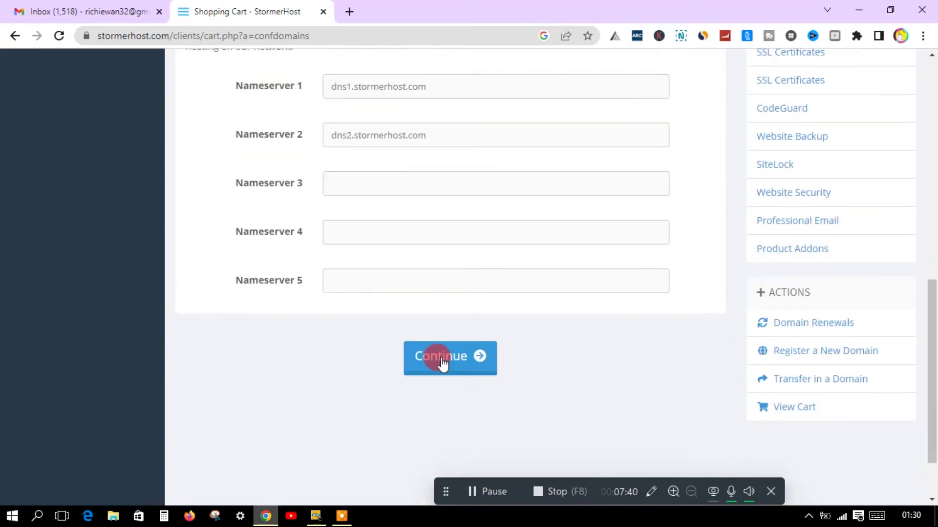
{"action": "left_click", "coordinate": [442, 360]}
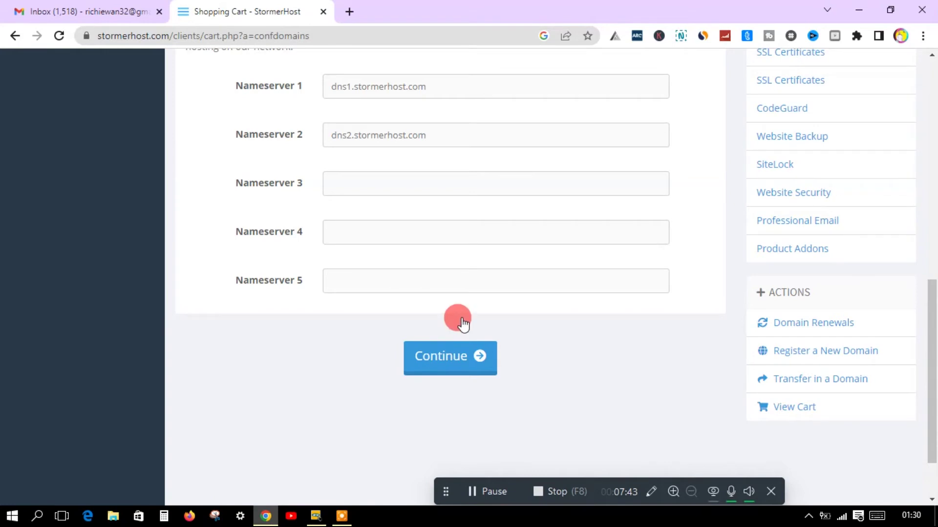
{"action": "scroll", "coordinate": [463, 322], "scroll_direction": "up", "scroll_amount": 3}
{"action": "scroll", "coordinate": [461, 317], "scroll_direction": "down", "scroll_amount": 2}
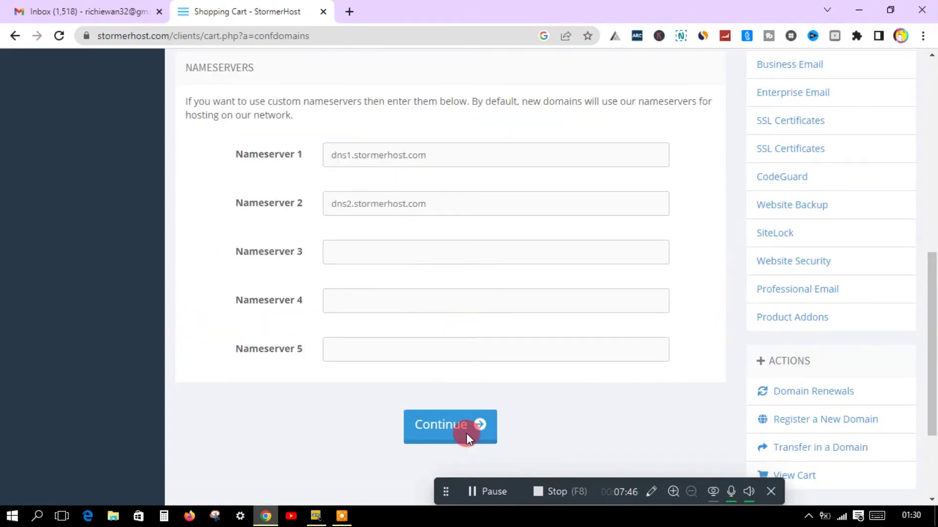
{"action": "left_click", "coordinate": [463, 431]}
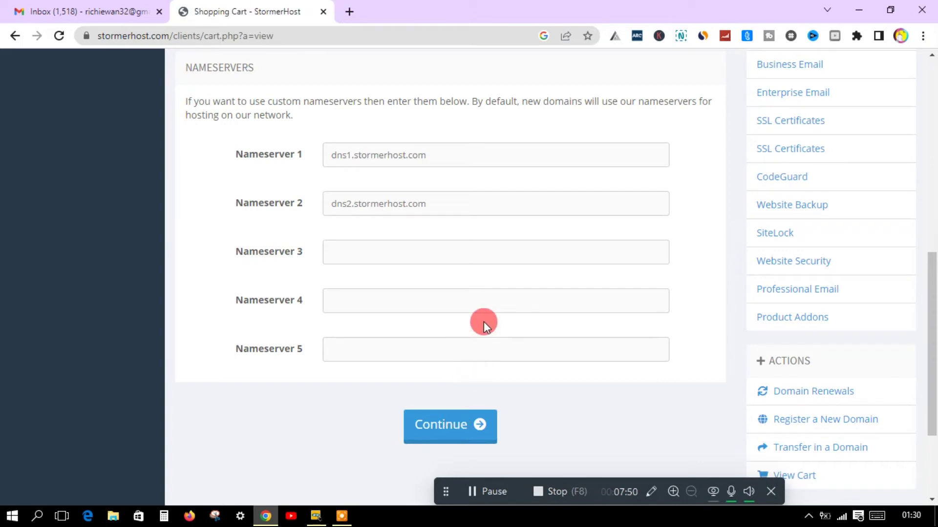
{"action": "scroll", "coordinate": [483, 322], "scroll_direction": "up", "scroll_amount": 6}
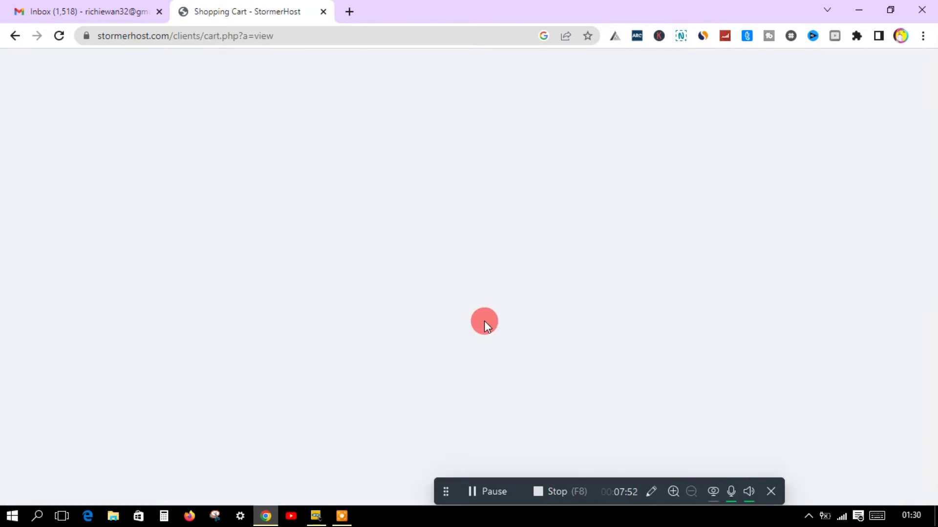
{"action": "left_click", "coordinate": [485, 322]}
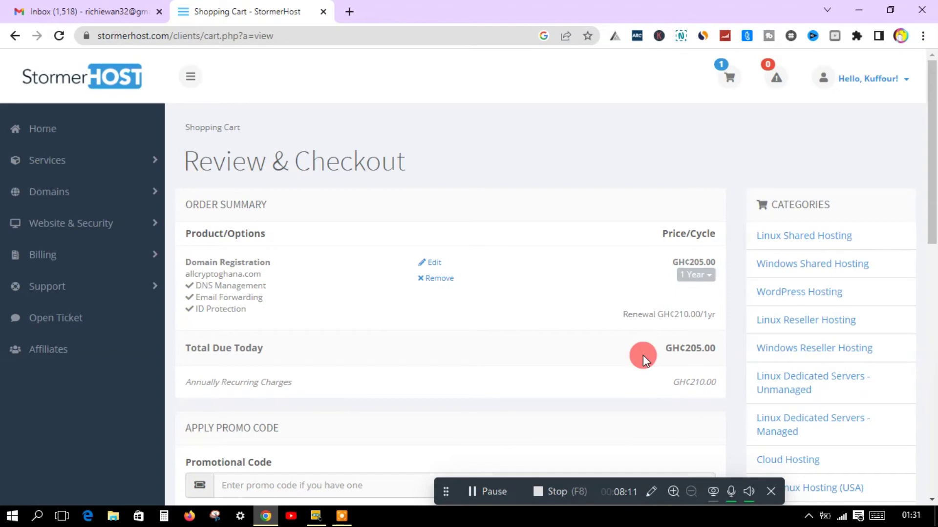
- Review the order summary and total due, and place the cursor in the promotional code field
{"action": "scroll", "coordinate": [642, 355], "scroll_direction": "down", "scroll_amount": 1}
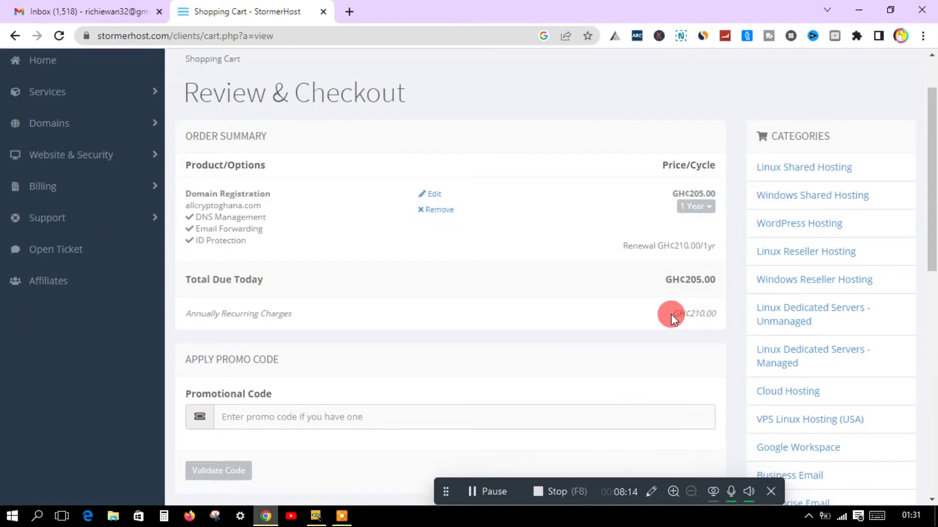
{"action": "scroll", "coordinate": [671, 314], "scroll_direction": "down", "scroll_amount": 3}
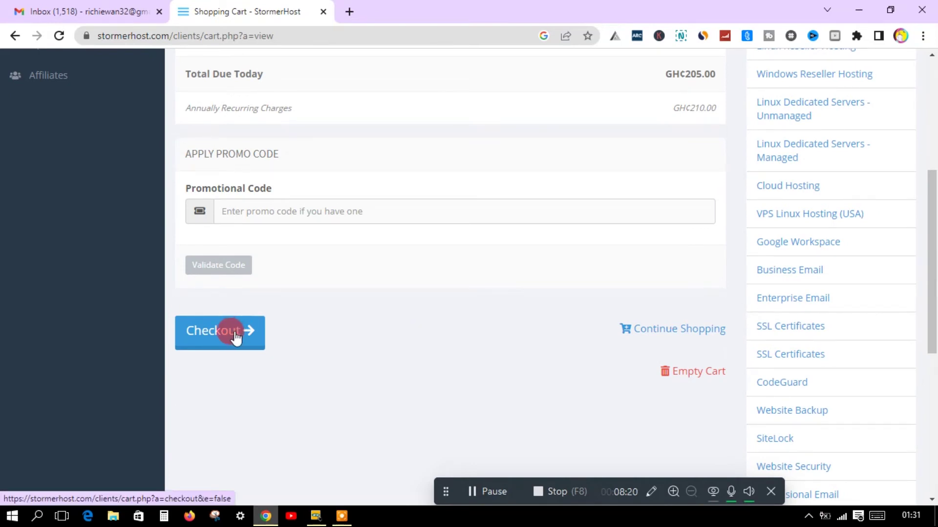
{"action": "left_click", "coordinate": [249, 212]}
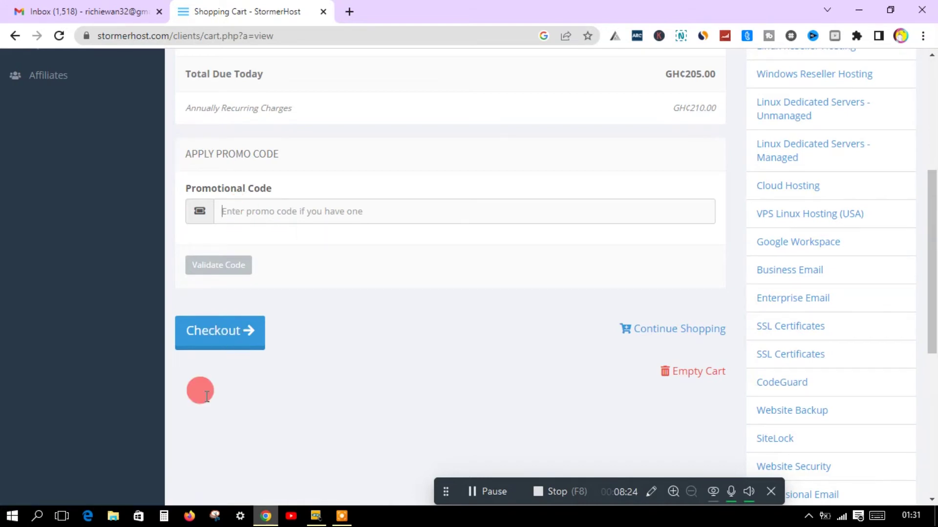
- Proceed to checkout with the existing account and default contact, and choose Mobile Money (Send) as the payment method
{"action": "left_click", "coordinate": [213, 342]}
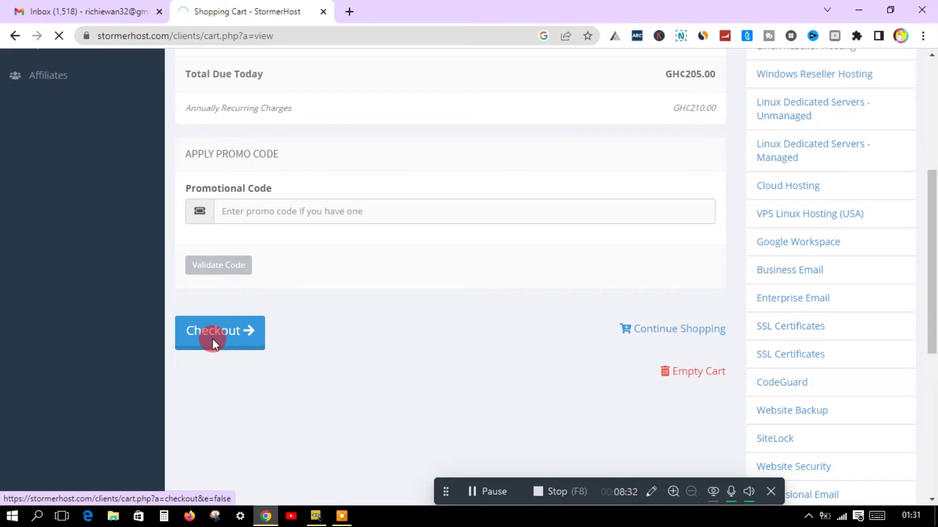
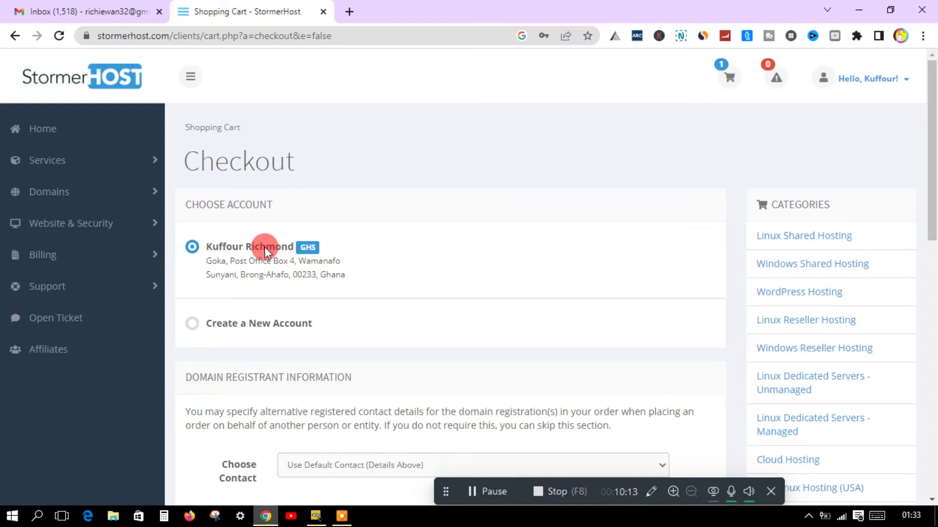
{"action": "scroll", "coordinate": [309, 296], "scroll_direction": "down", "scroll_amount": 3}
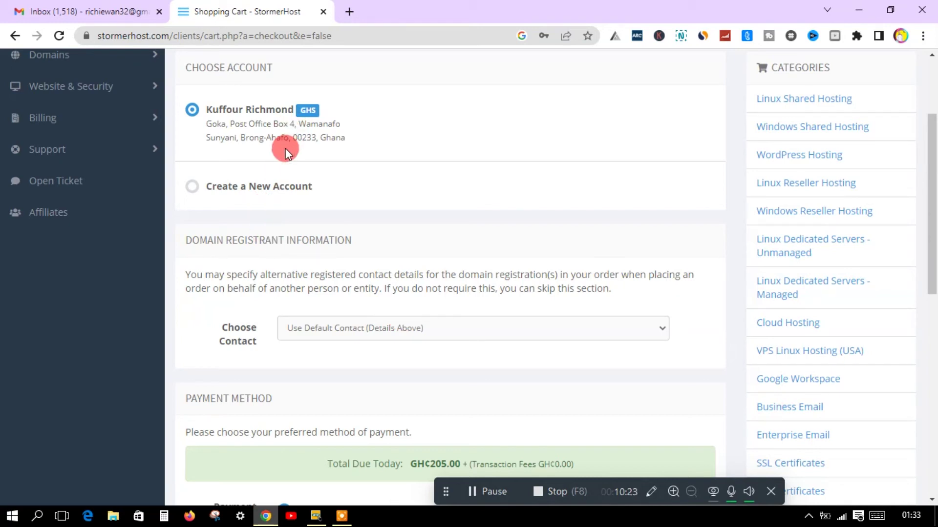
{"action": "scroll", "coordinate": [282, 210], "scroll_direction": "down", "scroll_amount": 1}
{"action": "scroll", "coordinate": [283, 211], "scroll_direction": "down", "scroll_amount": 2}
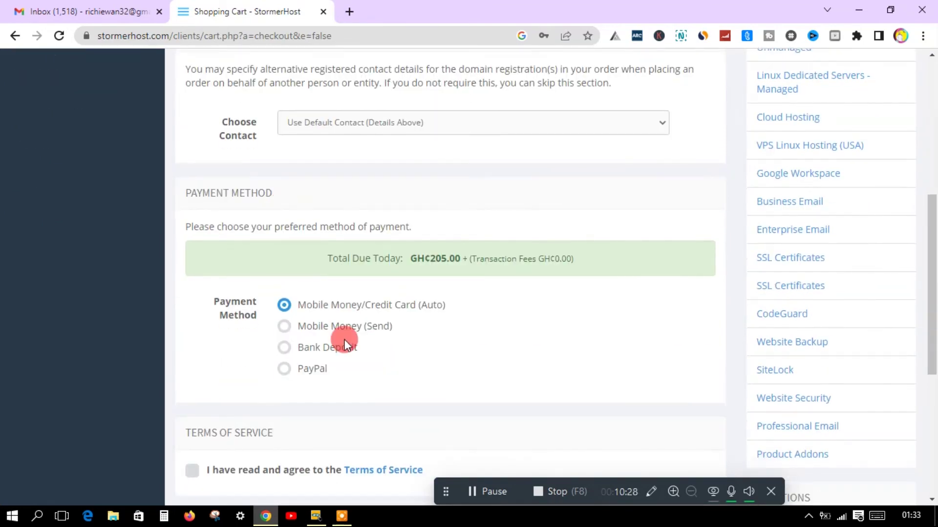
{"action": "left_click", "coordinate": [285, 327]}
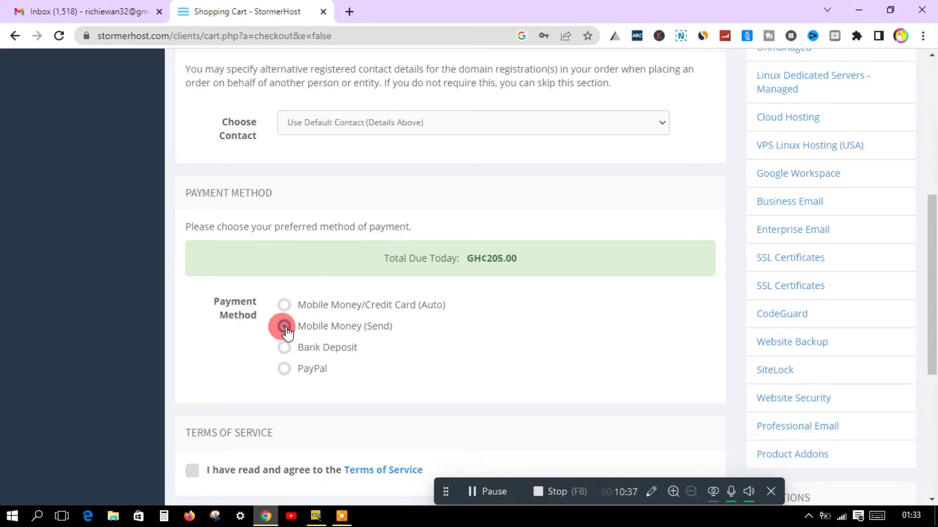
{"action": "left_click", "coordinate": [283, 306]}
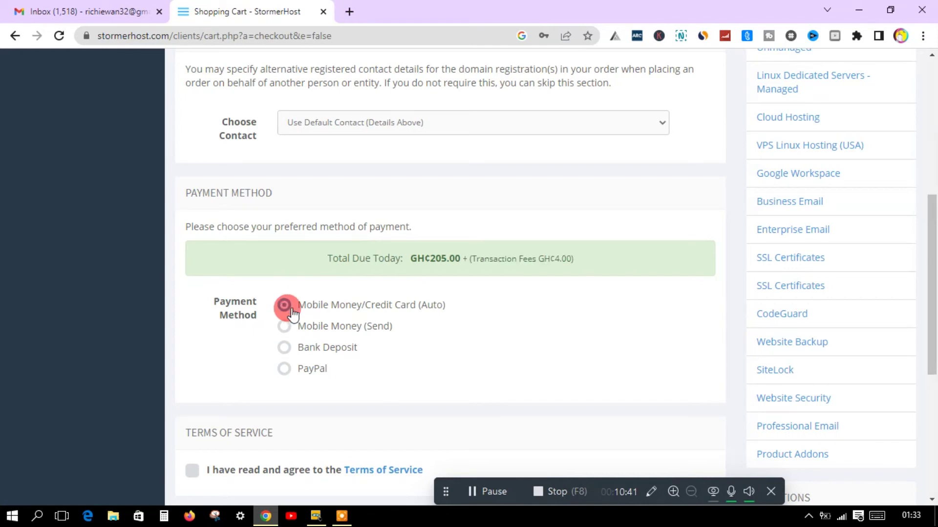
{"action": "scroll", "coordinate": [320, 355], "scroll_direction": "down", "scroll_amount": 1}
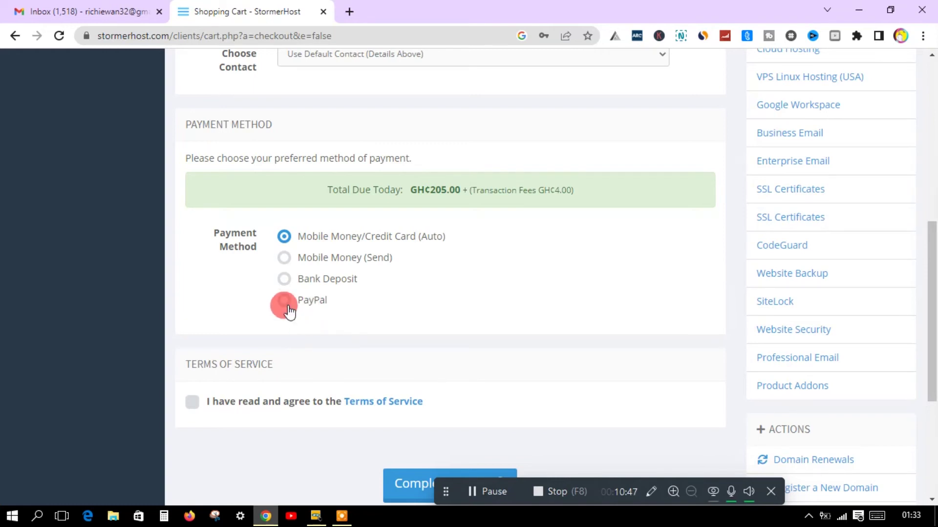
{"action": "left_click", "coordinate": [285, 259]}
- Agree to the Terms of Service and complete the order
{"action": "left_click", "coordinate": [192, 402]}
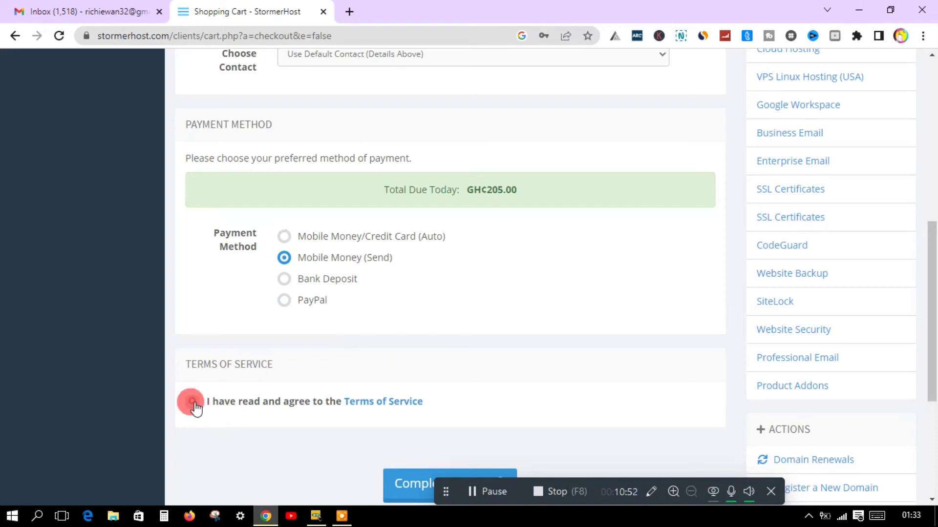
{"action": "scroll", "coordinate": [275, 381], "scroll_direction": "down", "scroll_amount": 3}
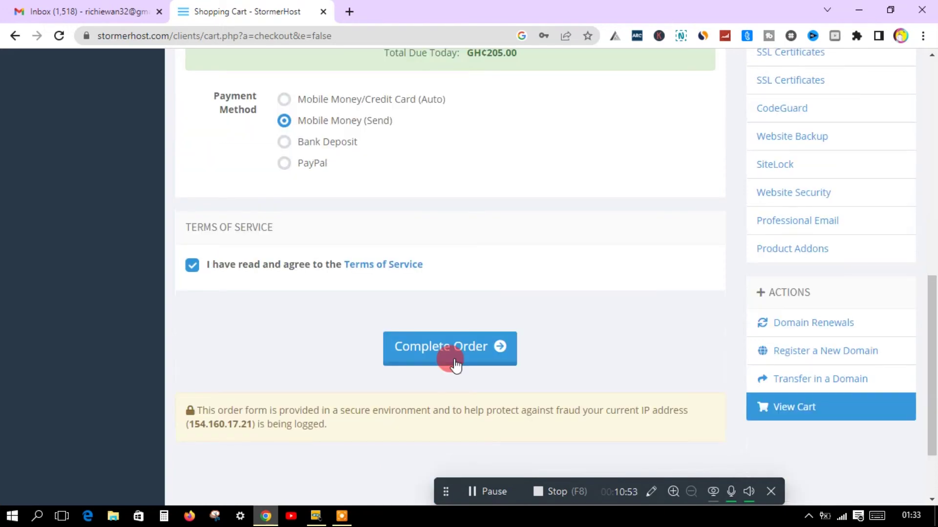
{"action": "left_click", "coordinate": [449, 358]}
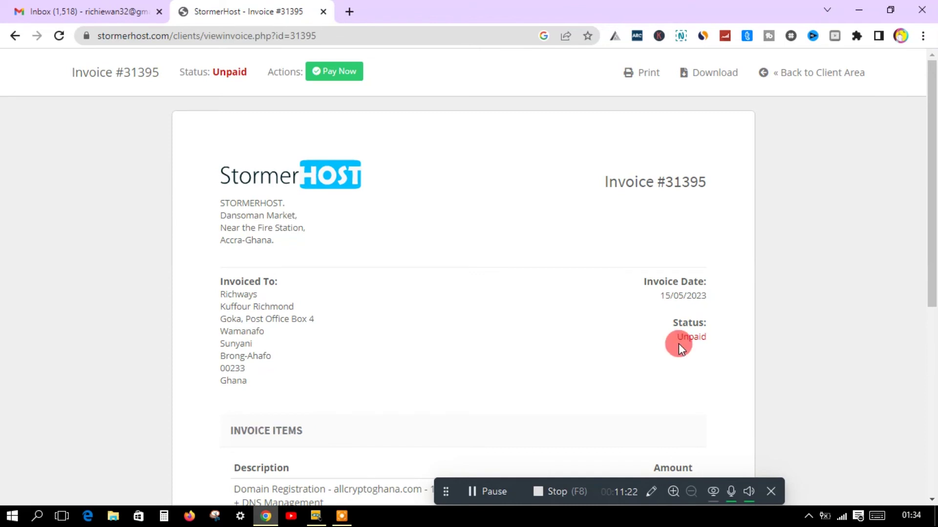
- Review the new invoice's items and transactions, and open its payment instructions
{"action": "scroll", "coordinate": [678, 344], "scroll_direction": "down", "scroll_amount": 3}
{"action": "scroll", "coordinate": [501, 368], "scroll_direction": "down", "scroll_amount": 1}
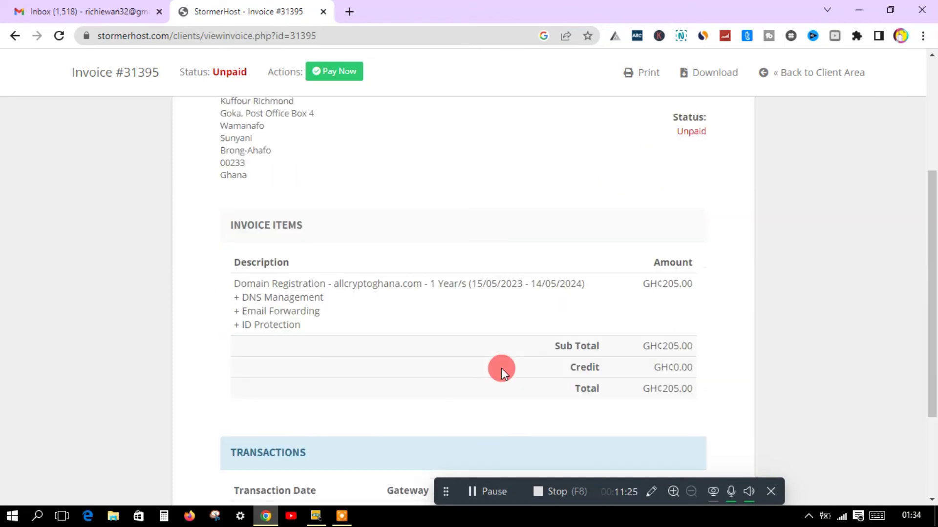
{"action": "scroll", "coordinate": [503, 371], "scroll_direction": "down", "scroll_amount": 2}
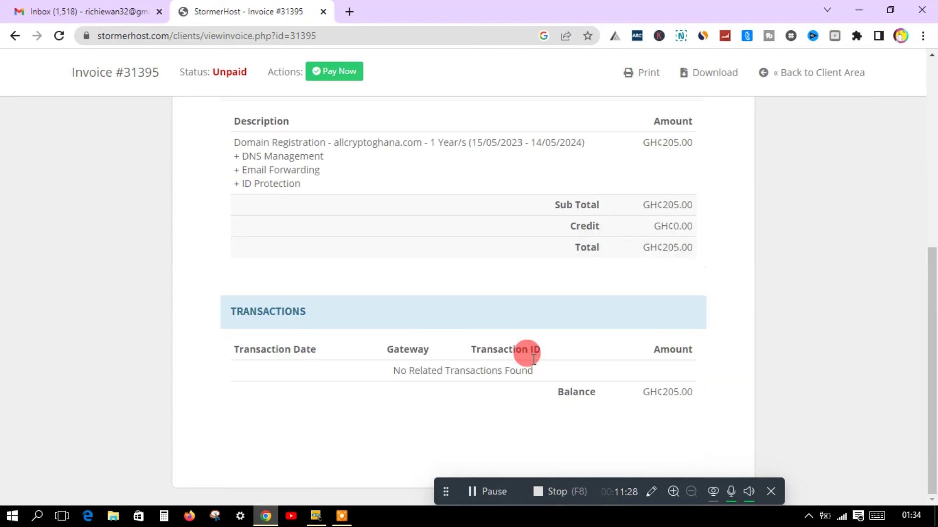
{"action": "scroll", "coordinate": [535, 366], "scroll_direction": "up", "scroll_amount": 2}
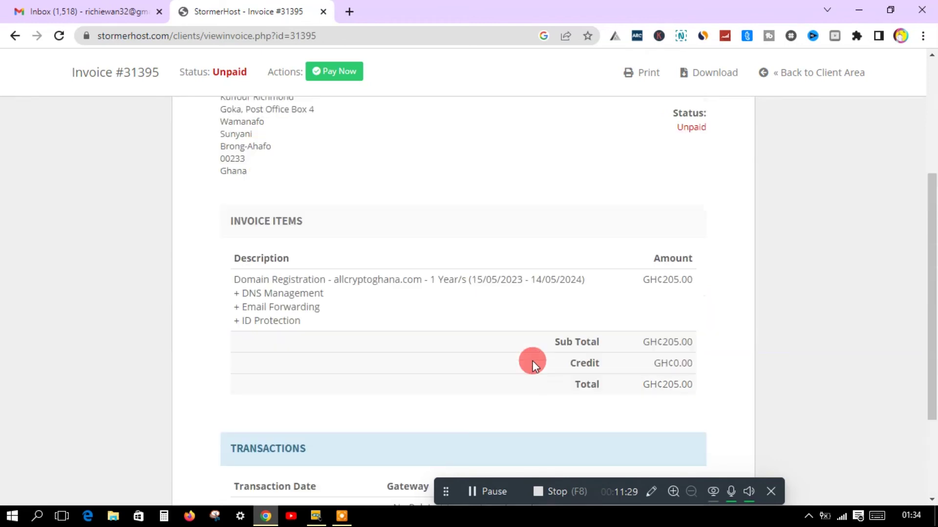
{"action": "scroll", "coordinate": [535, 366], "scroll_direction": "up", "scroll_amount": 3}
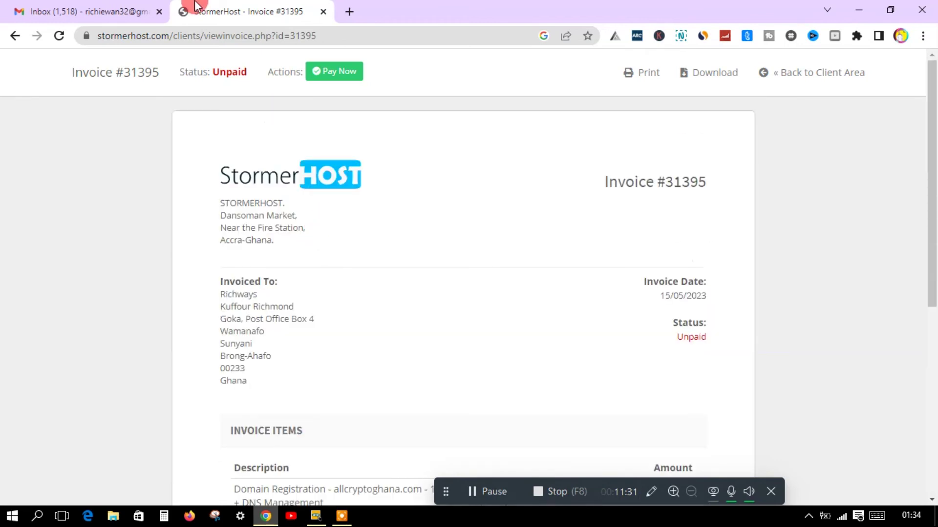
{"action": "left_click", "coordinate": [328, 78]}
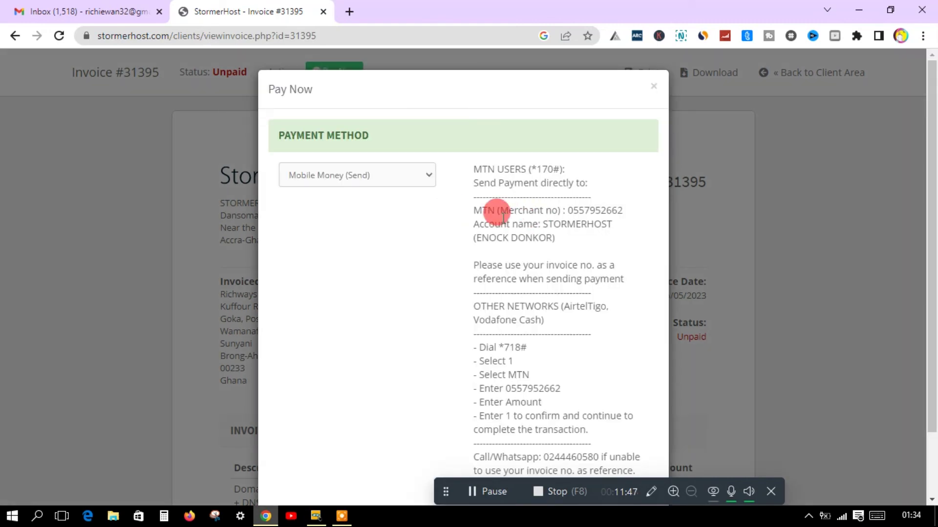
- Examine the Mobile Money (Send) instructions, highlighting the merchant number and payment reference, and close the payment window
{"action": "left_click_drag", "start_coordinate": [568, 212], "coordinate": [619, 215]}
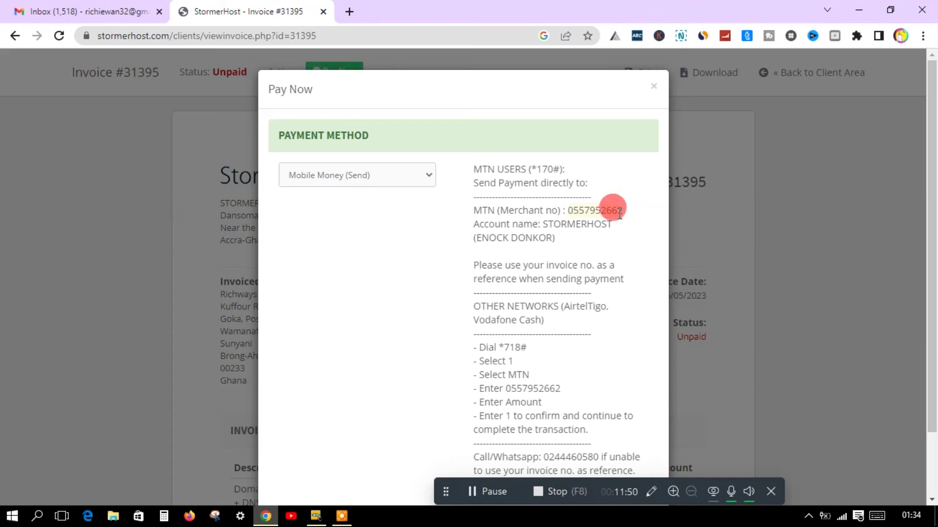
{"action": "left_click", "coordinate": [598, 243]}
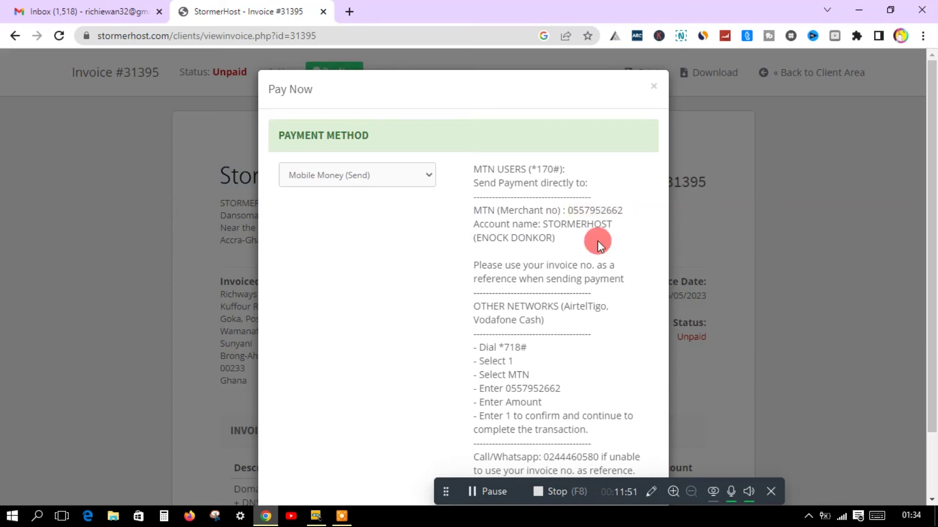
{"action": "scroll", "coordinate": [542, 149], "scroll_direction": "down", "scroll_amount": 2}
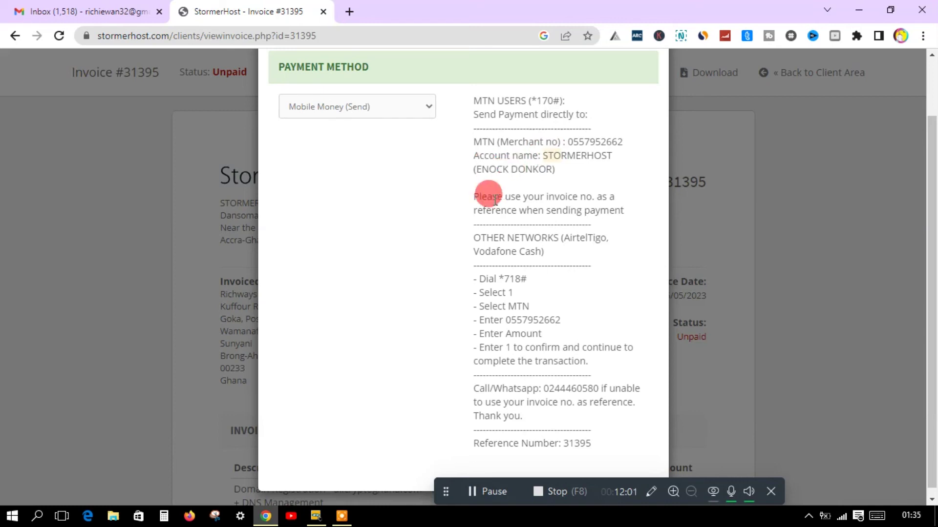
{"action": "scroll", "coordinate": [491, 201], "scroll_direction": "down", "scroll_amount": 1}
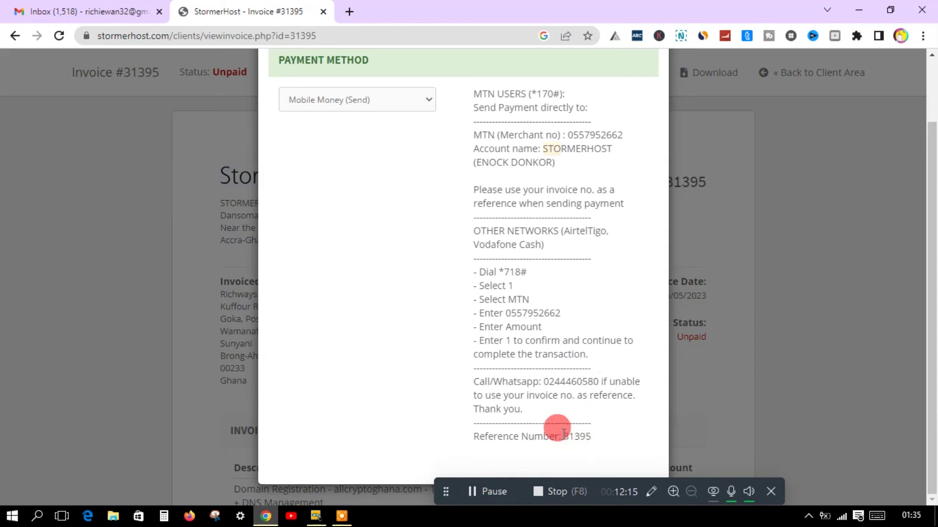
{"action": "scroll", "coordinate": [571, 427], "scroll_direction": "up", "scroll_amount": 1}
{"action": "scroll", "coordinate": [572, 428], "scroll_direction": "down", "scroll_amount": 1}
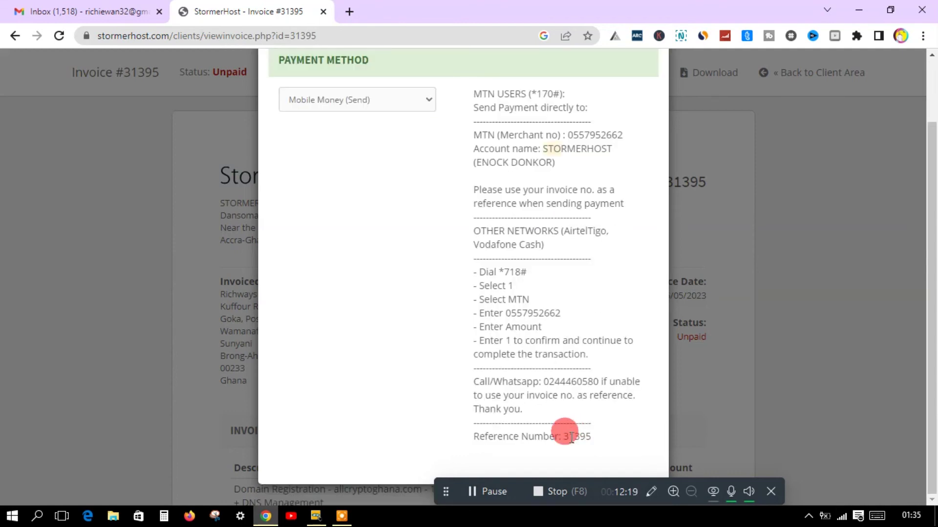
{"action": "left_click_drag", "start_coordinate": [562, 436], "coordinate": [599, 440]}
{"action": "left_click", "coordinate": [598, 442]}
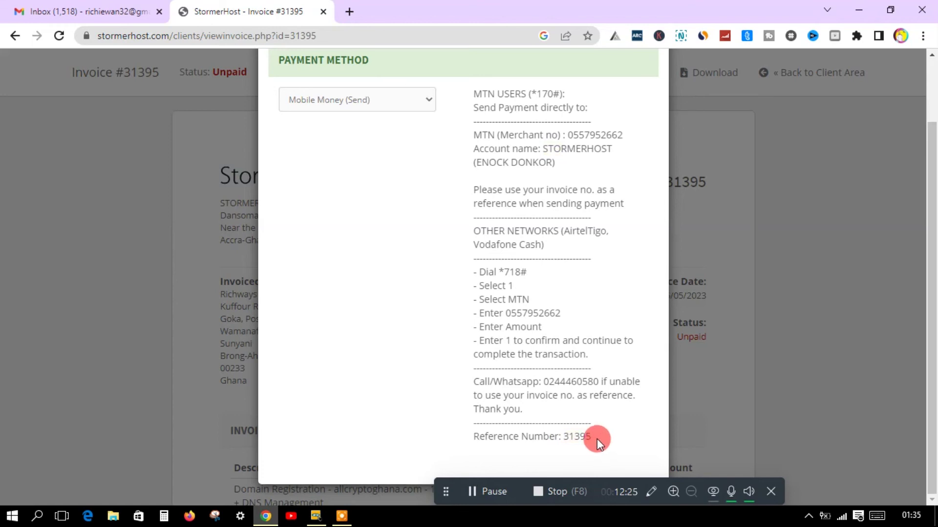
{"action": "left_click", "coordinate": [567, 438]}
{"action": "mouse_move", "coordinate": [566, 438]}
{"action": "left_mouse_down"}
{"action": "mouse_move", "coordinate": [589, 441]}
{"action": "mouse_move", "coordinate": [584, 433]}
{"action": "left_mouse_up"}
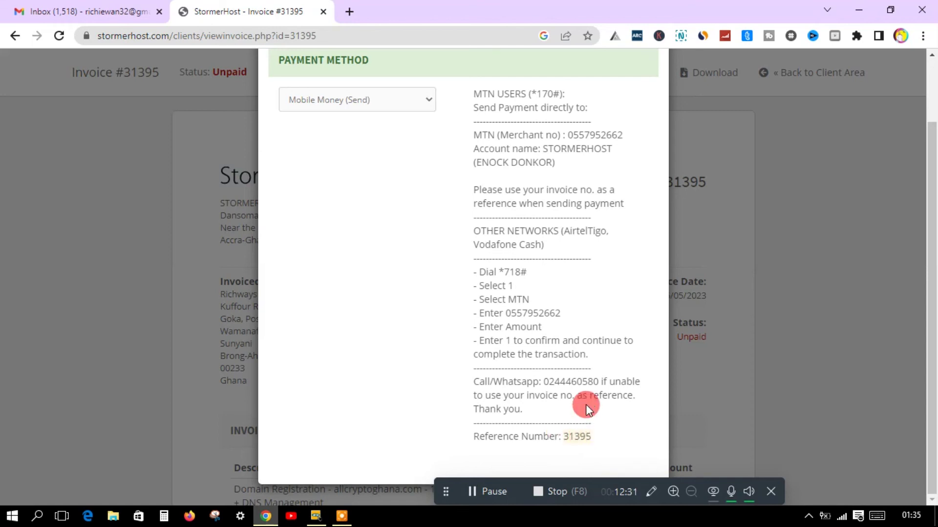
{"action": "scroll", "coordinate": [585, 404], "scroll_direction": "up", "scroll_amount": 2}
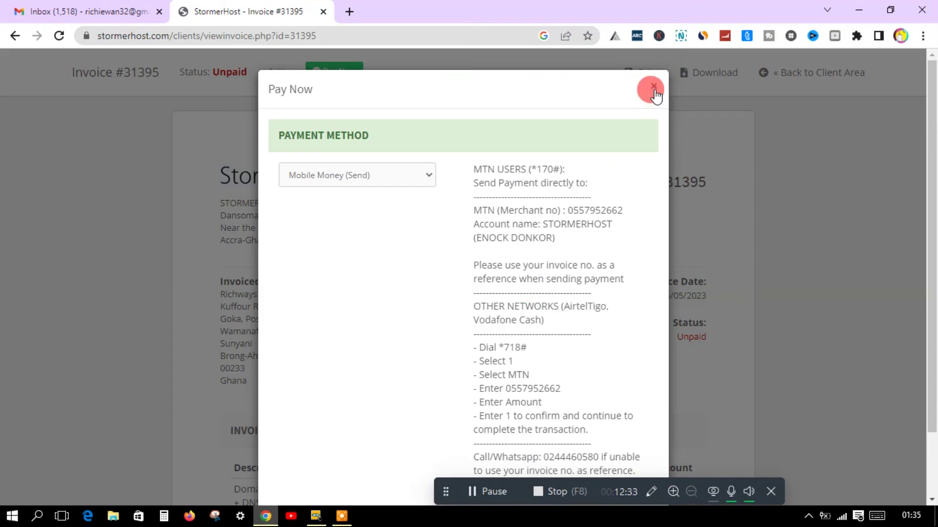
{"action": "left_click_drag", "start_coordinate": [655, 95], "coordinate": [535, 125]}
- Go back to the shopping cart page and reopen the unpaid invoice through the account notifications
{"action": "left_click", "coordinate": [15, 44]}
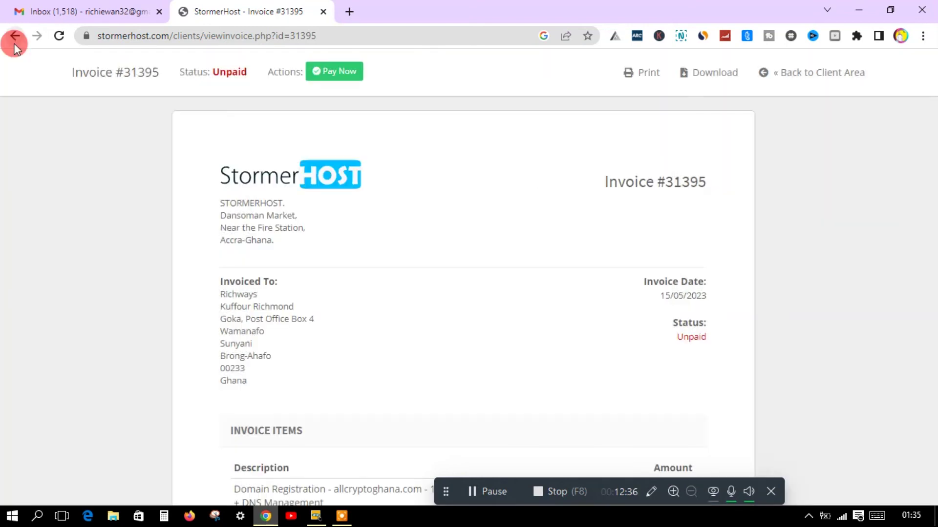
{"action": "left_click", "coordinate": [16, 36]}
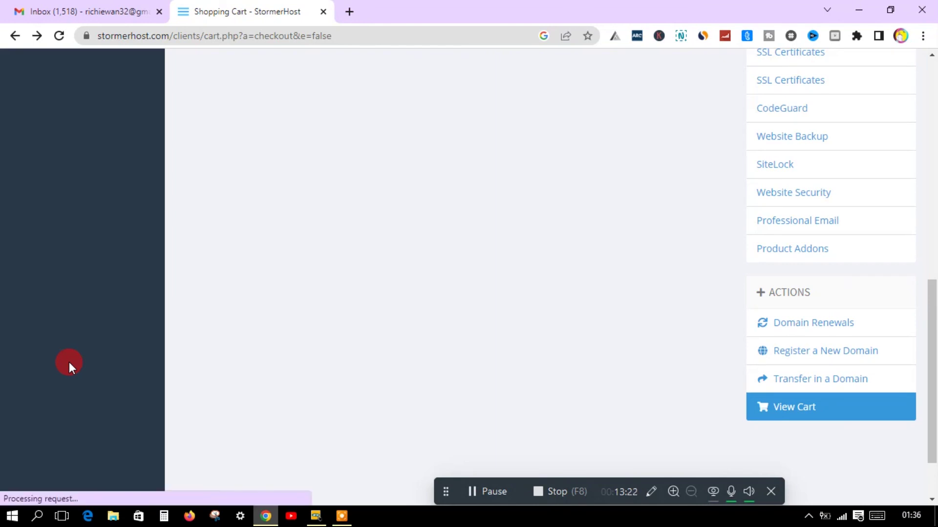
{"action": "scroll", "coordinate": [687, 374], "scroll_direction": "up", "scroll_amount": 5}
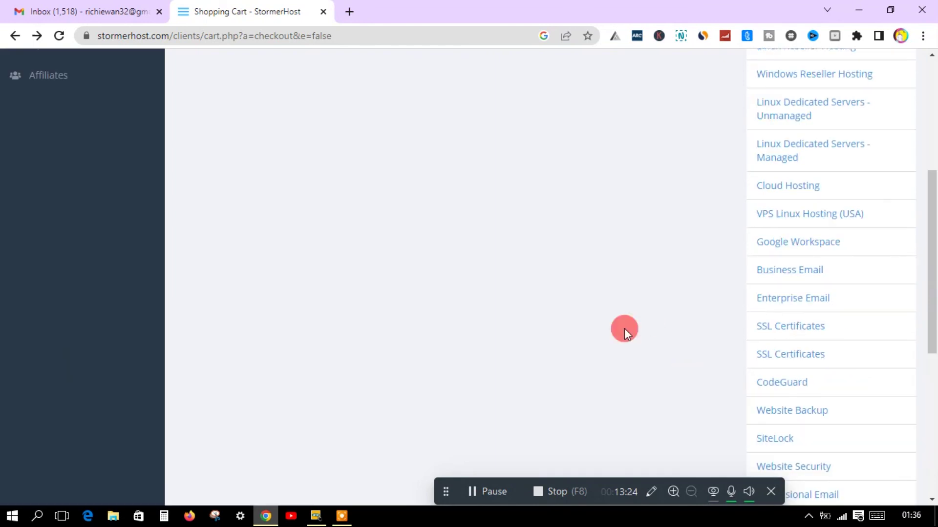
{"action": "scroll", "coordinate": [624, 329], "scroll_direction": "up", "scroll_amount": 5}
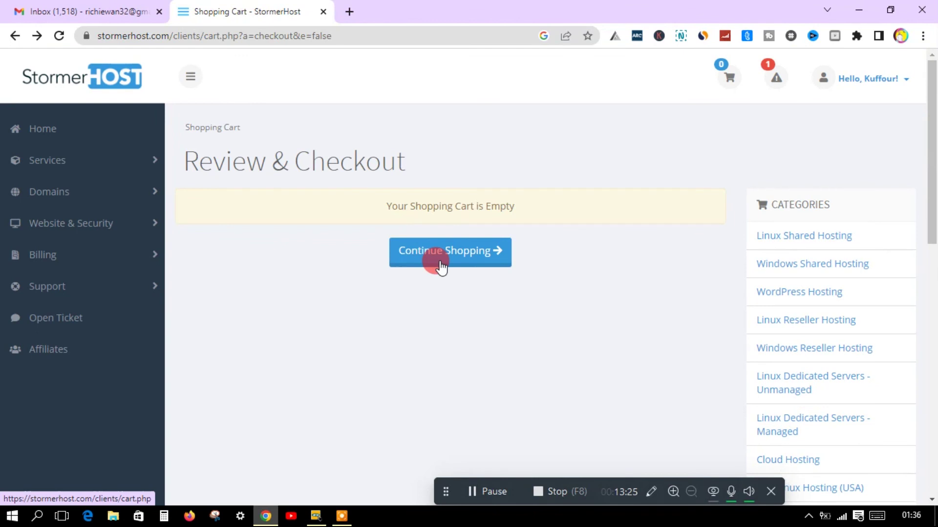
{"action": "left_click", "coordinate": [770, 80]}
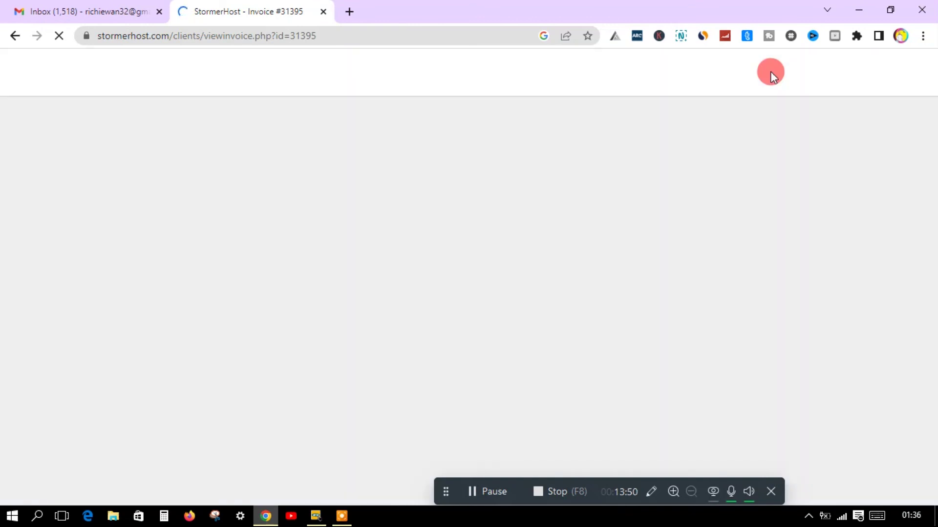
- Examine the reopened invoice's payment status, domain registration items, total and outstanding balance
{"action": "scroll", "coordinate": [690, 294], "scroll_direction": "down", "scroll_amount": 1}
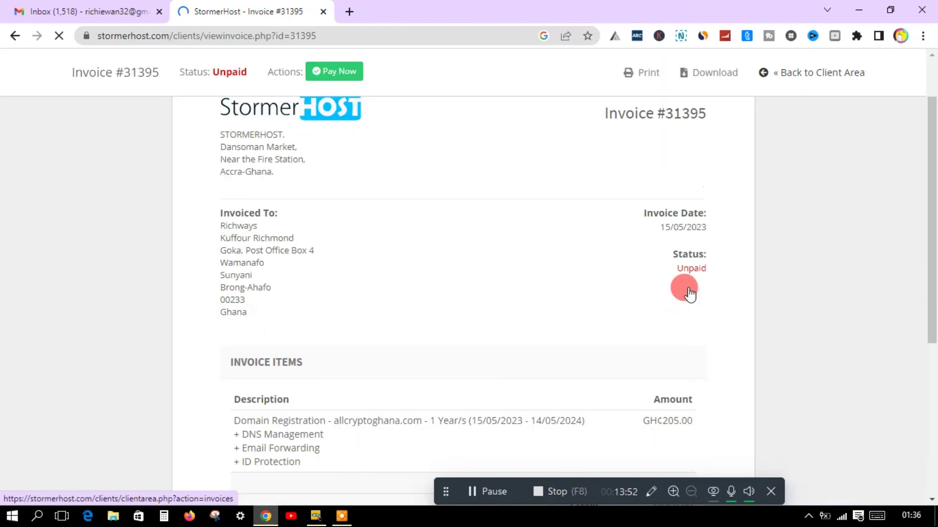
{"action": "scroll", "coordinate": [689, 294], "scroll_direction": "down", "scroll_amount": 5}
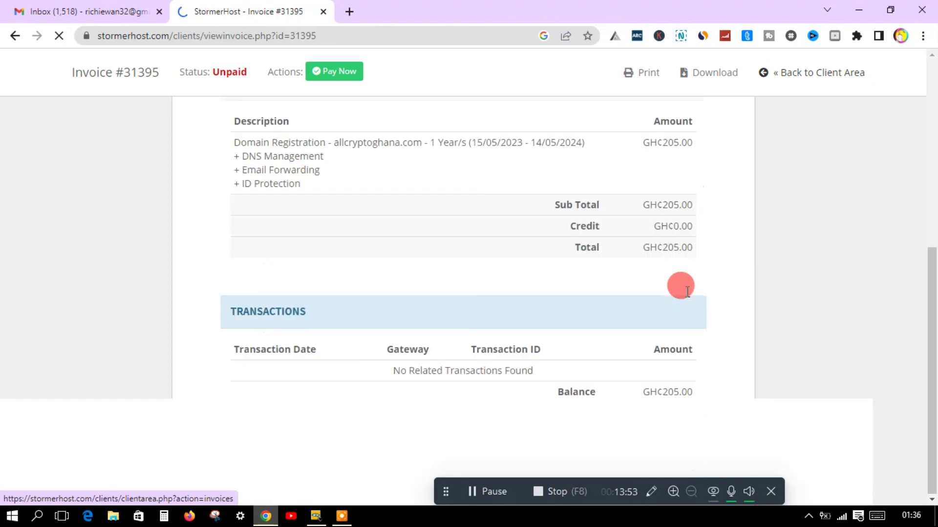
{"action": "scroll", "coordinate": [687, 292], "scroll_direction": "up", "scroll_amount": 2}
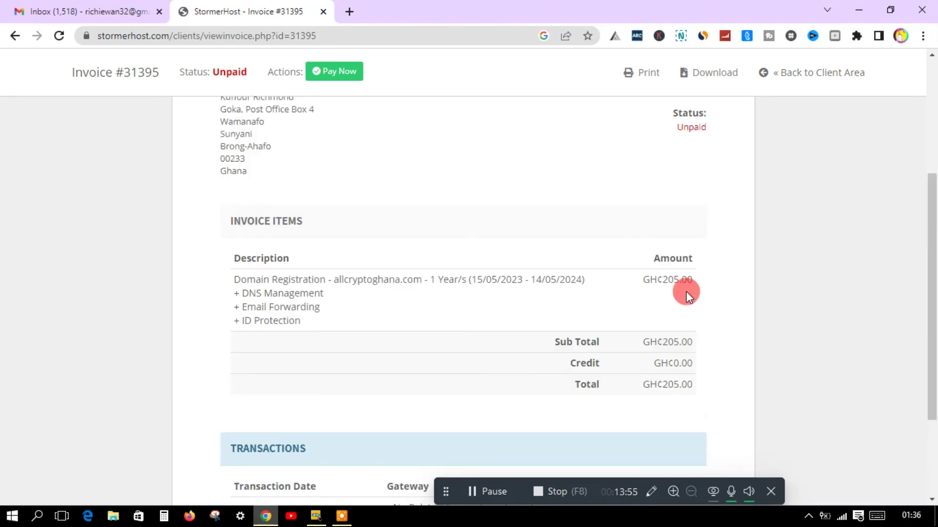
{"action": "scroll", "coordinate": [687, 293], "scroll_direction": "down", "scroll_amount": 2}
{"action": "scroll", "coordinate": [687, 293], "scroll_direction": "up", "scroll_amount": 1}
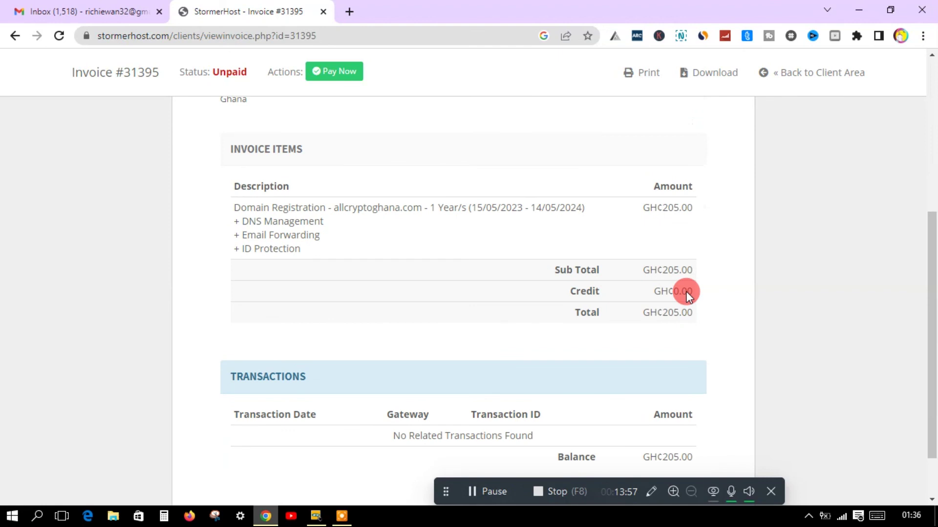
{"action": "scroll", "coordinate": [688, 293], "scroll_direction": "up", "scroll_amount": 5}
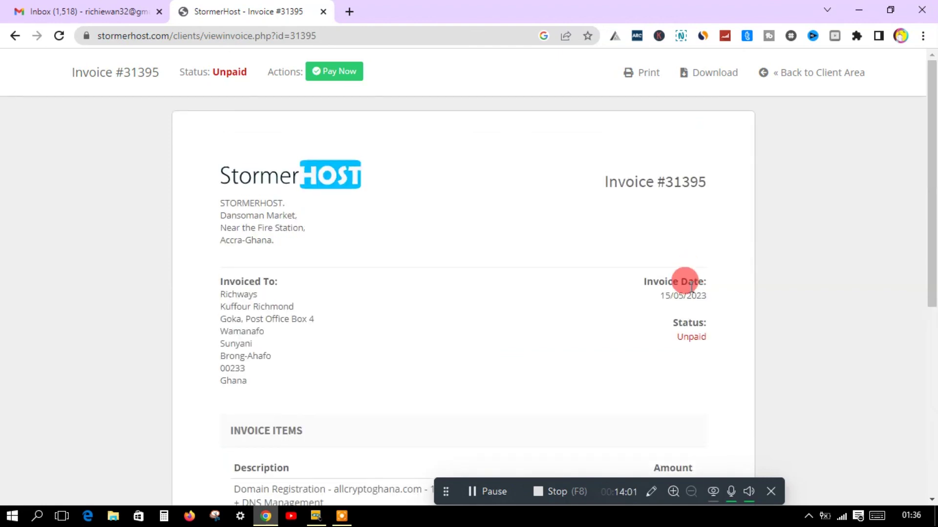
{"action": "scroll", "coordinate": [689, 285], "scroll_direction": "down", "scroll_amount": 5}
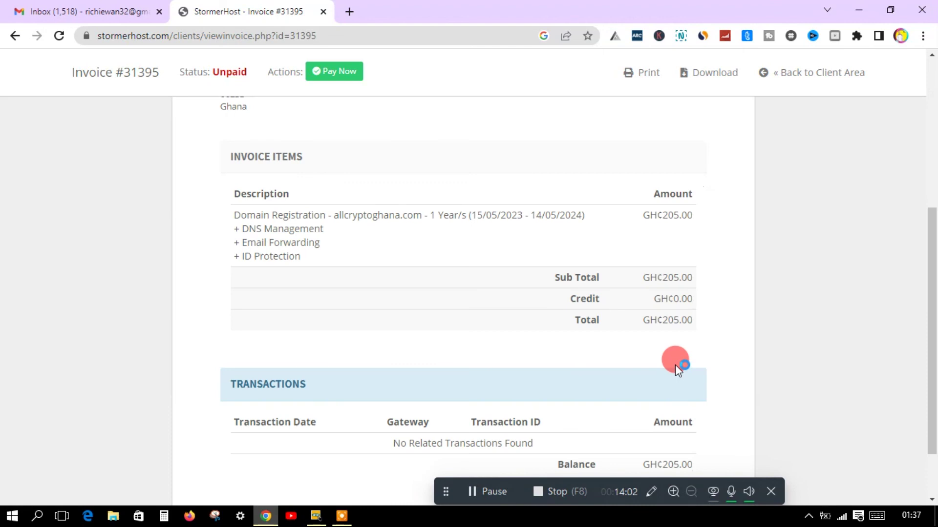
{"action": "scroll", "coordinate": [675, 365], "scroll_direction": "down", "scroll_amount": 2}
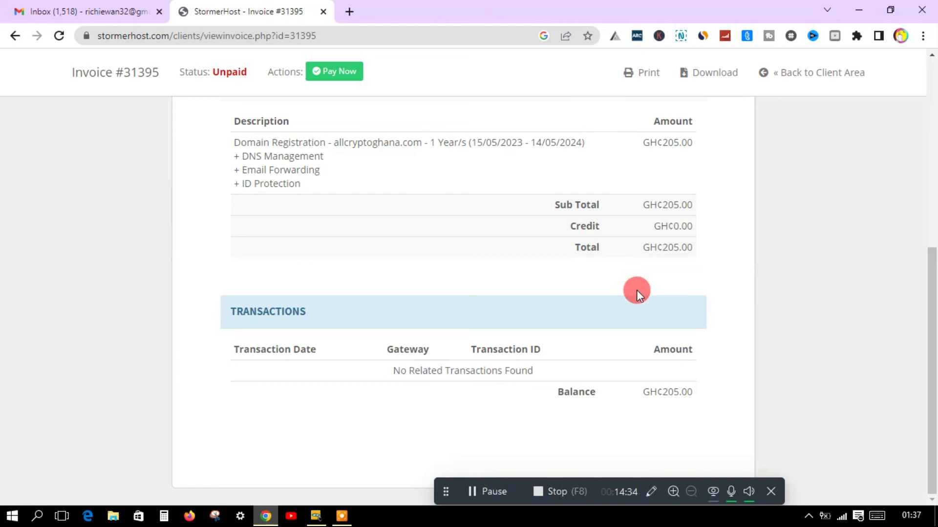
{"action": "scroll", "coordinate": [602, 292], "scroll_direction": "up", "scroll_amount": 3}
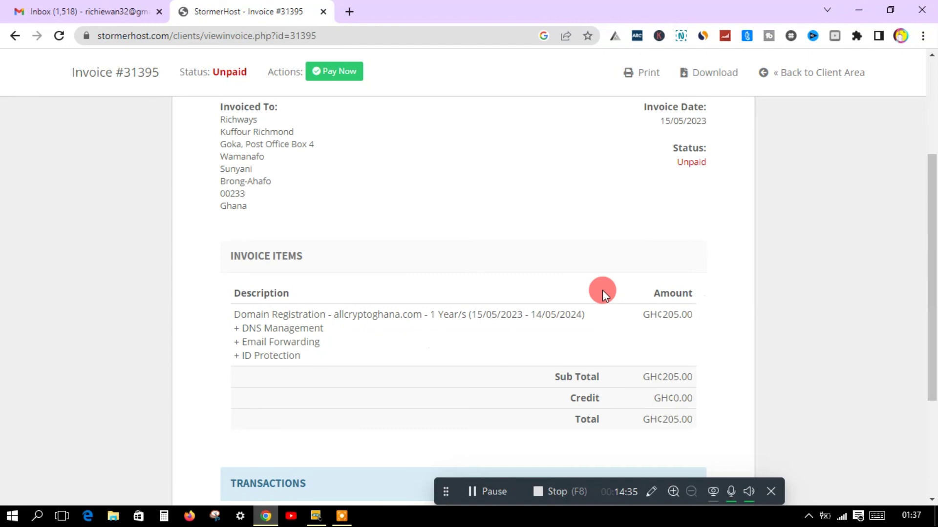
{"action": "scroll", "coordinate": [602, 290], "scroll_direction": "up", "scroll_amount": 3}
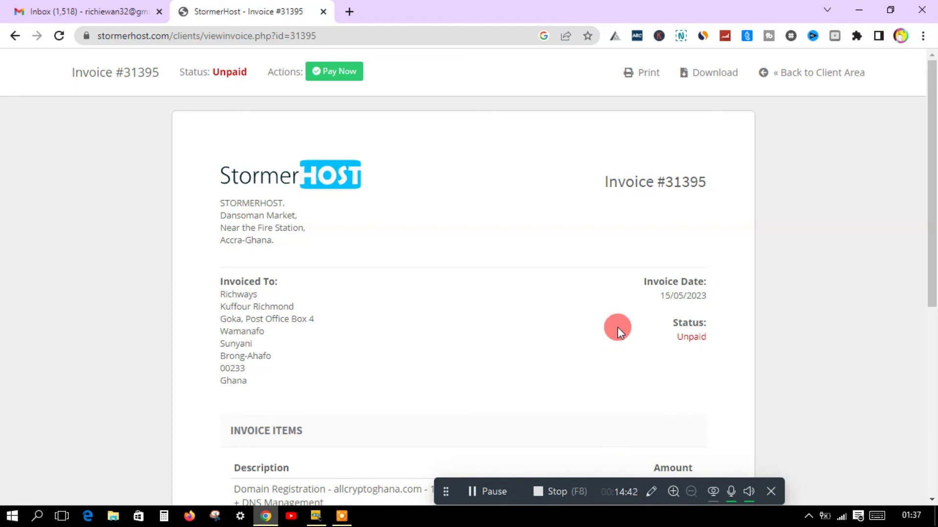
{"action": "left_click", "coordinate": [567, 490]}
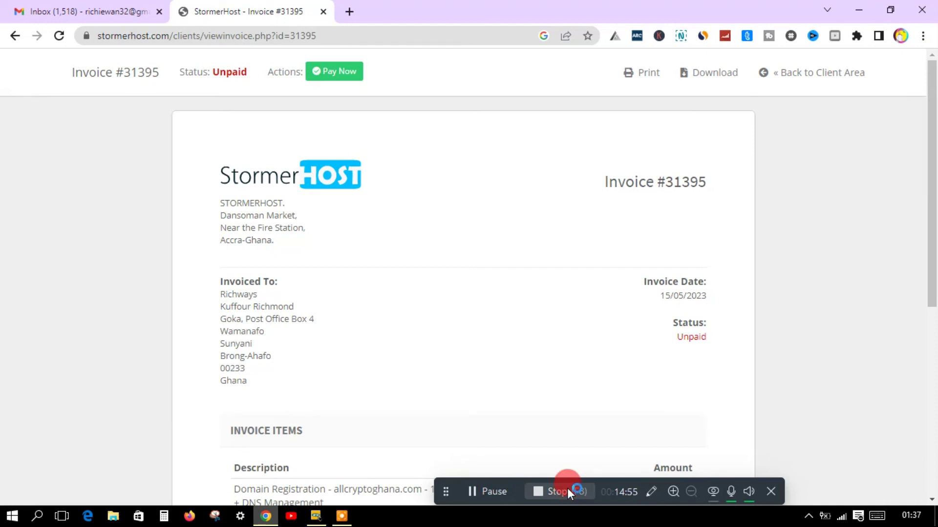